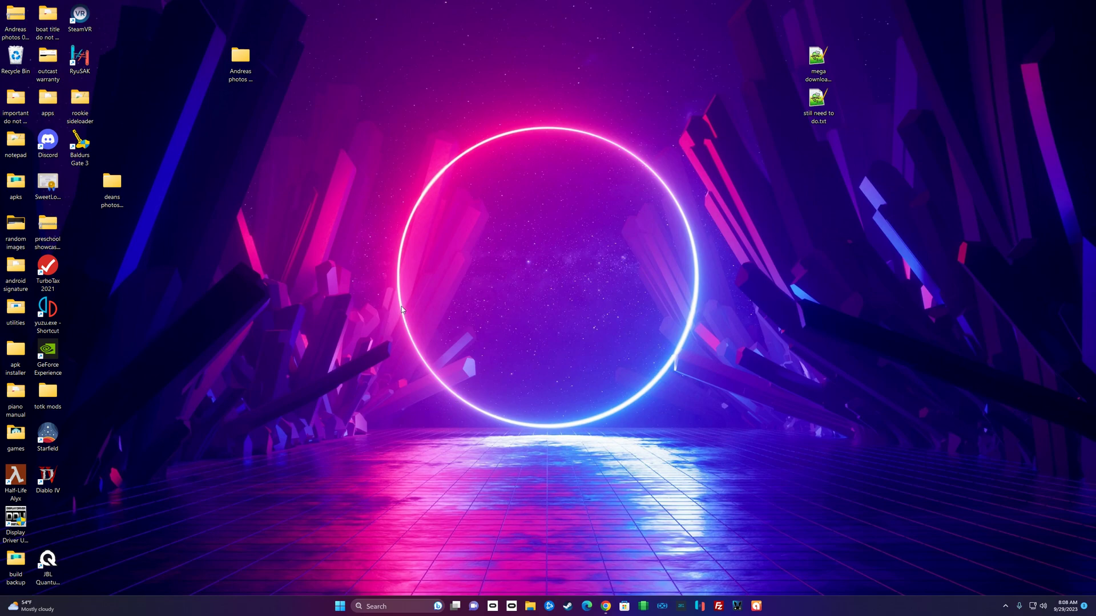
Open the _base folder inside mega\Motion Blue Redux (unofficial) on the Seagate Backup Plus Drive (E:) in File Explorer
left_click(534, 608)
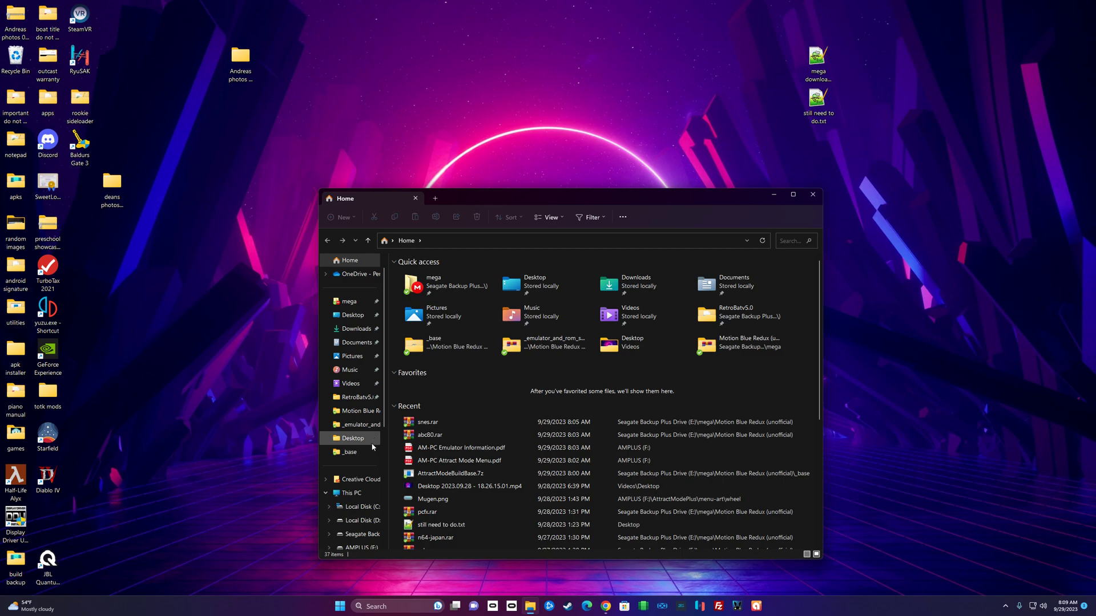
left_click(353, 307)
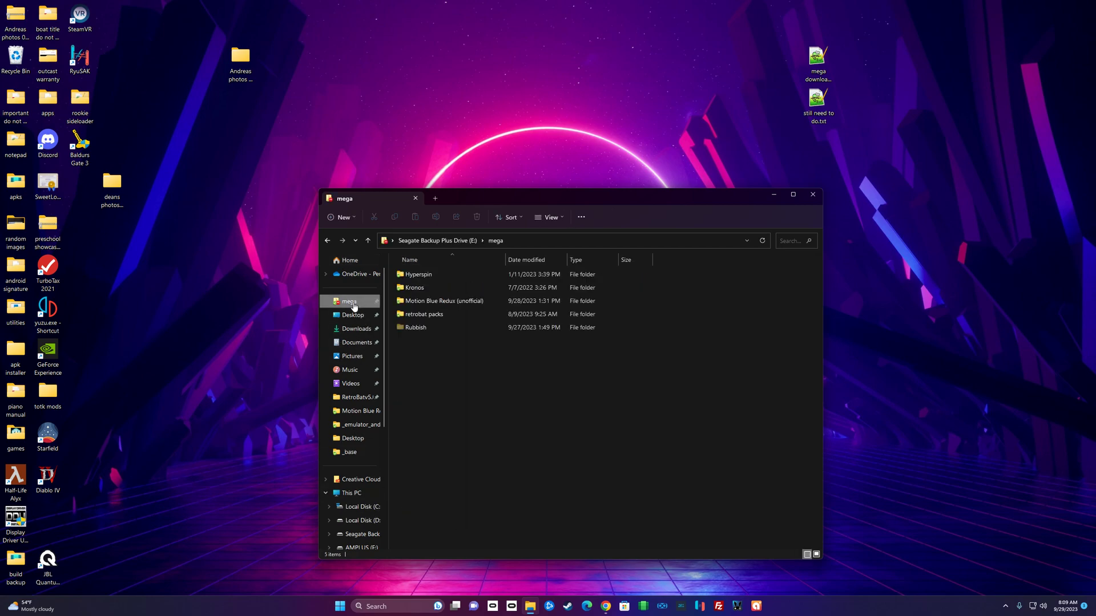
double_click(433, 304)
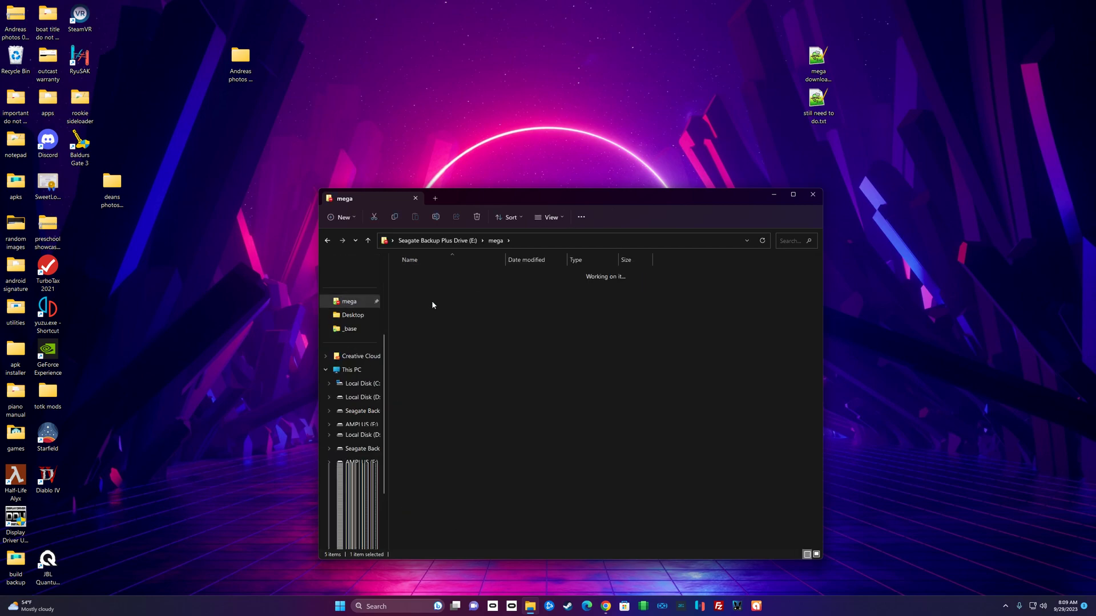
left_click(421, 276)
double_click(421, 276)
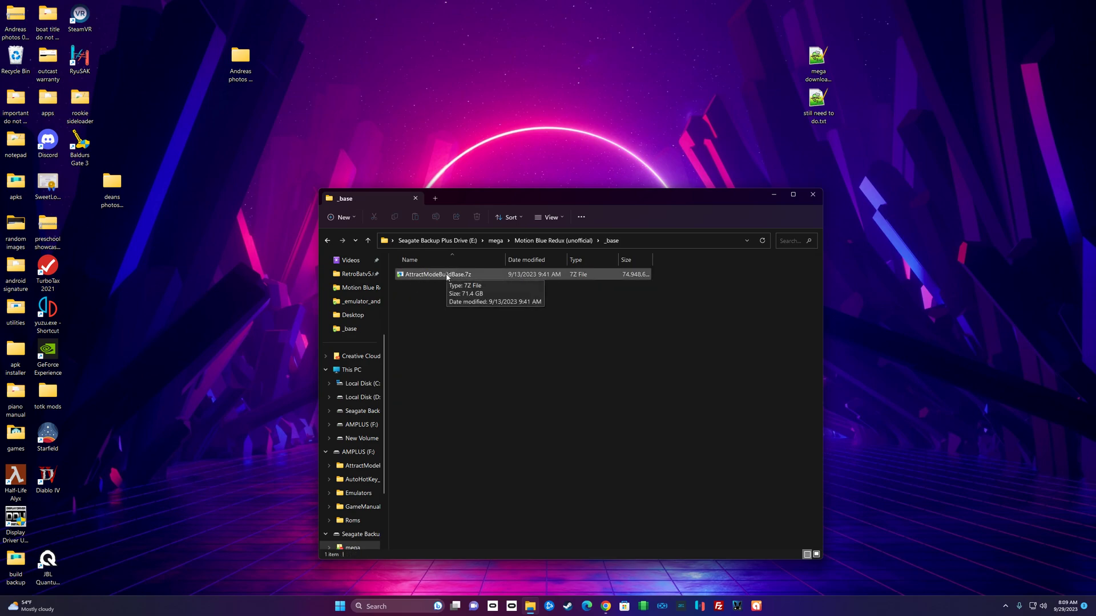
left_click(446, 277)
right_click(441, 275)
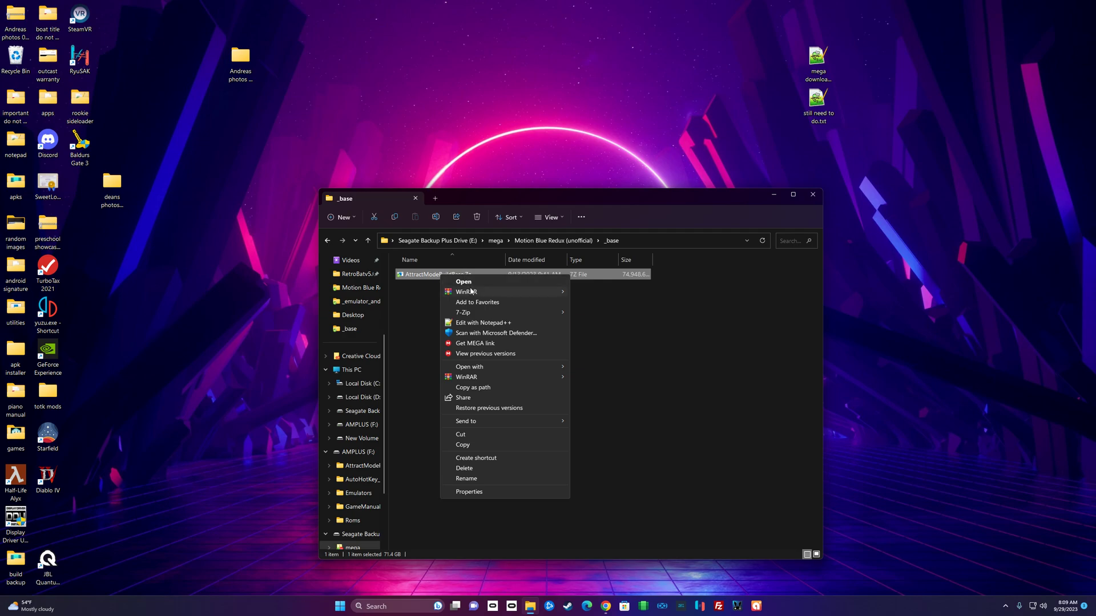
mouse_move(474, 315)
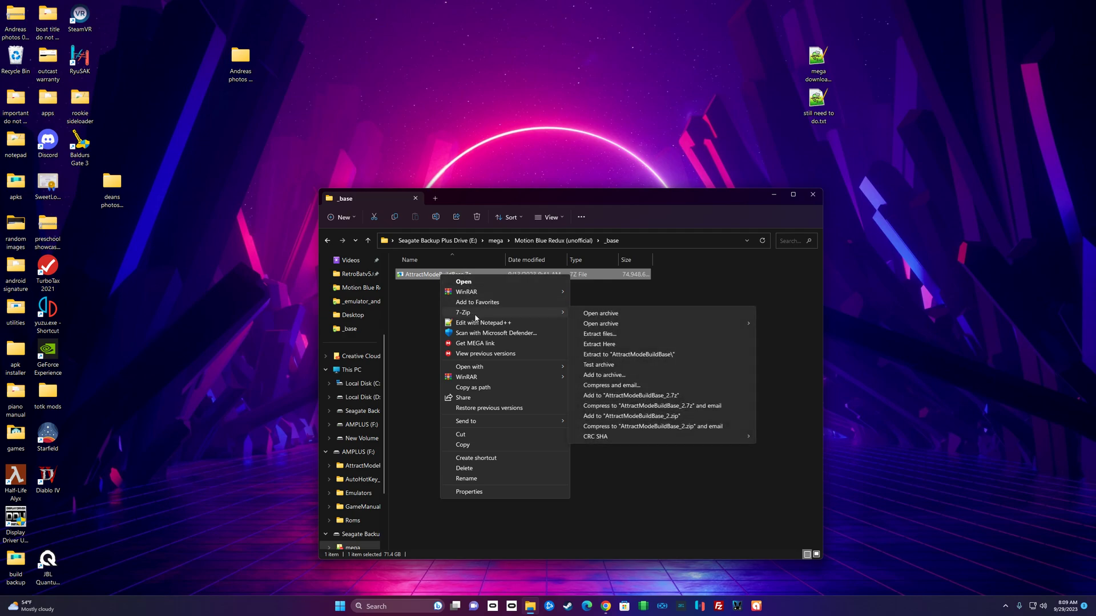
left_click(608, 336)
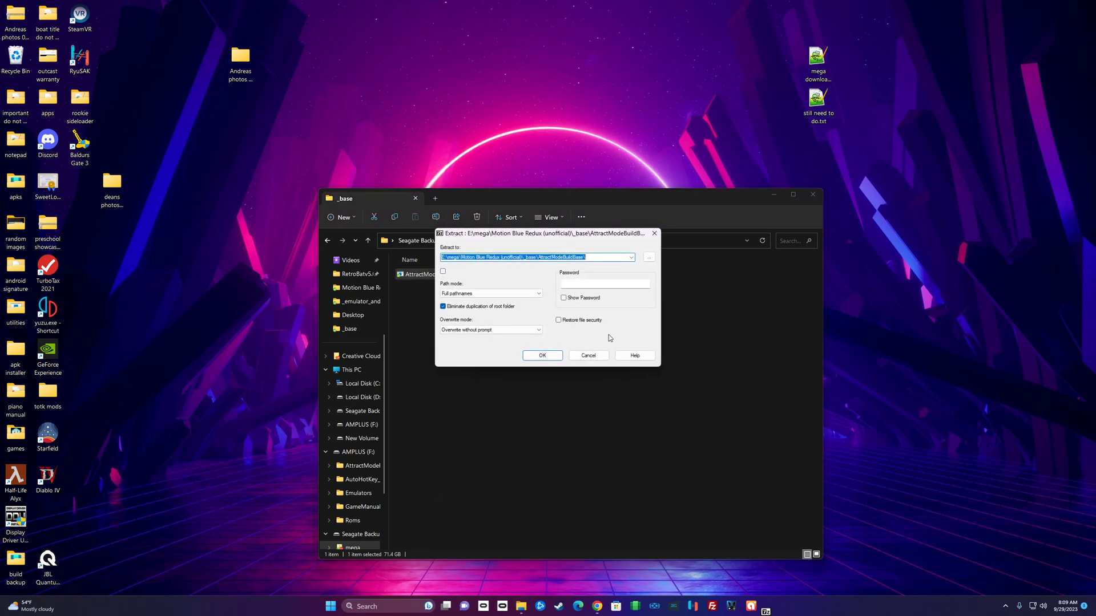
left_click(649, 257)
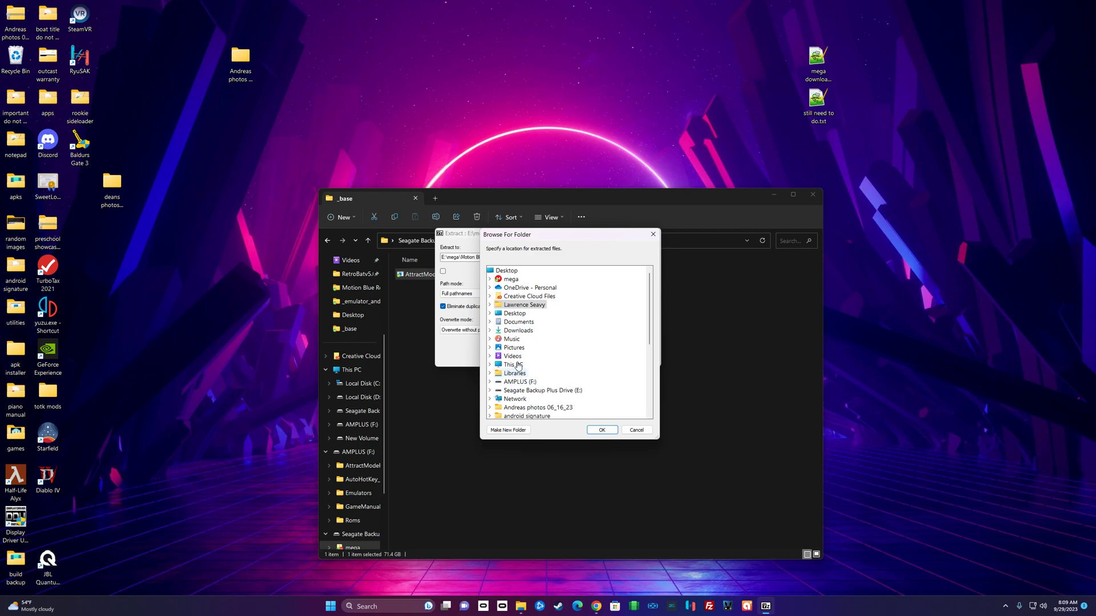
left_click(653, 234)
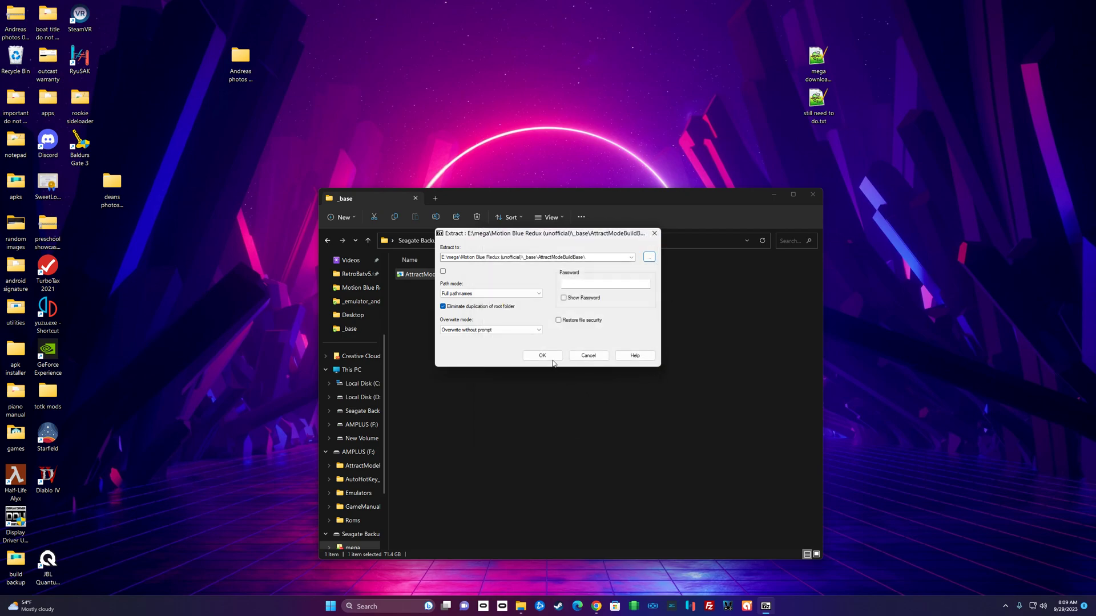
left_click(653, 234)
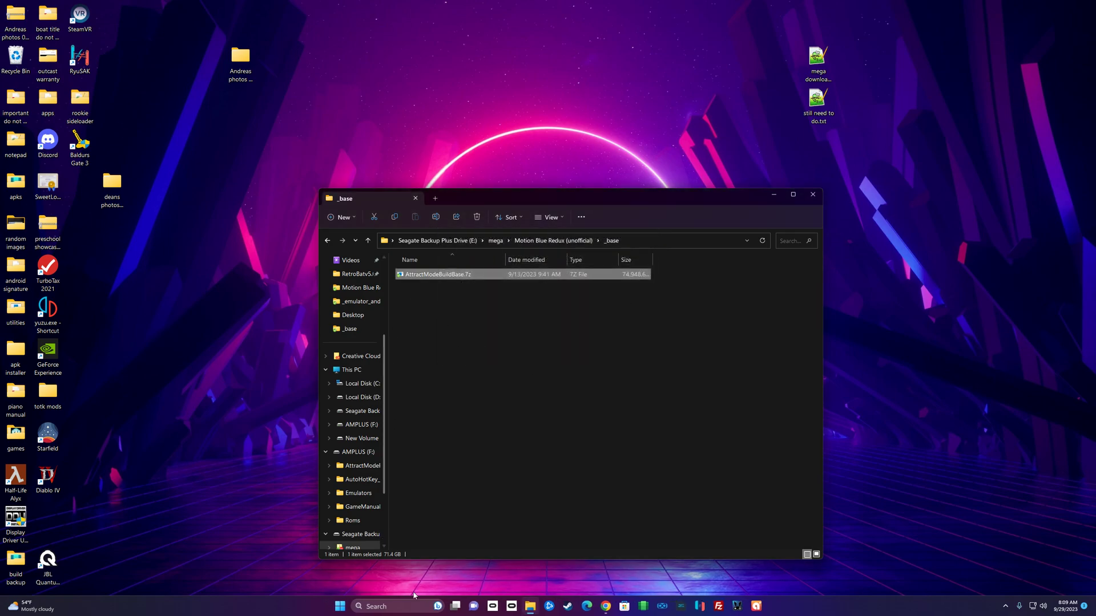
Look through the system folders in Roms on the AMPLUS (F:) drive and return to the drive's root
left_click(358, 452)
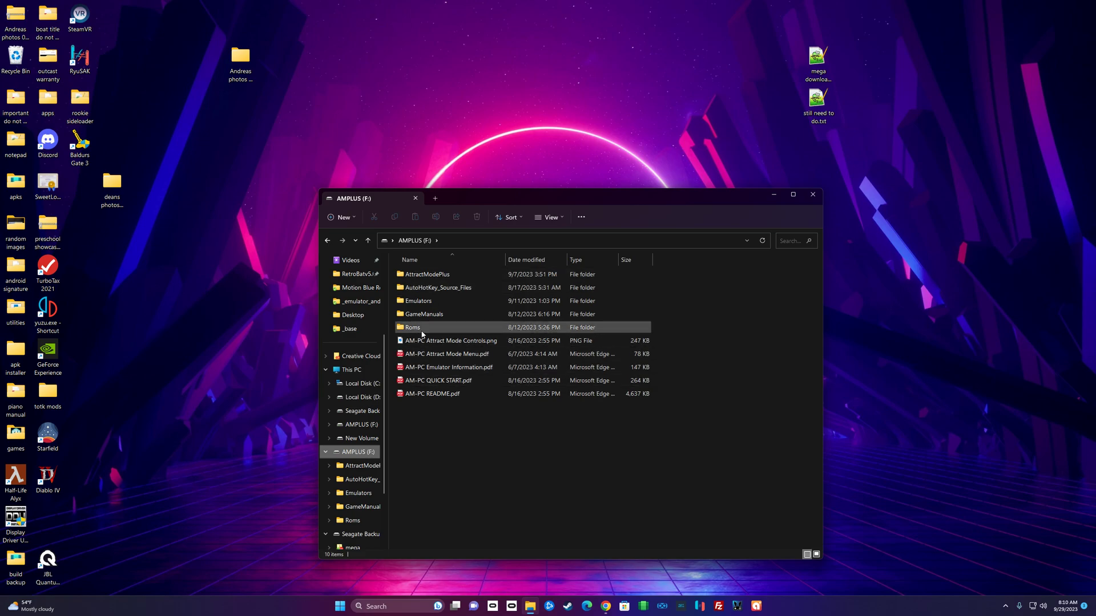
double_click(421, 331)
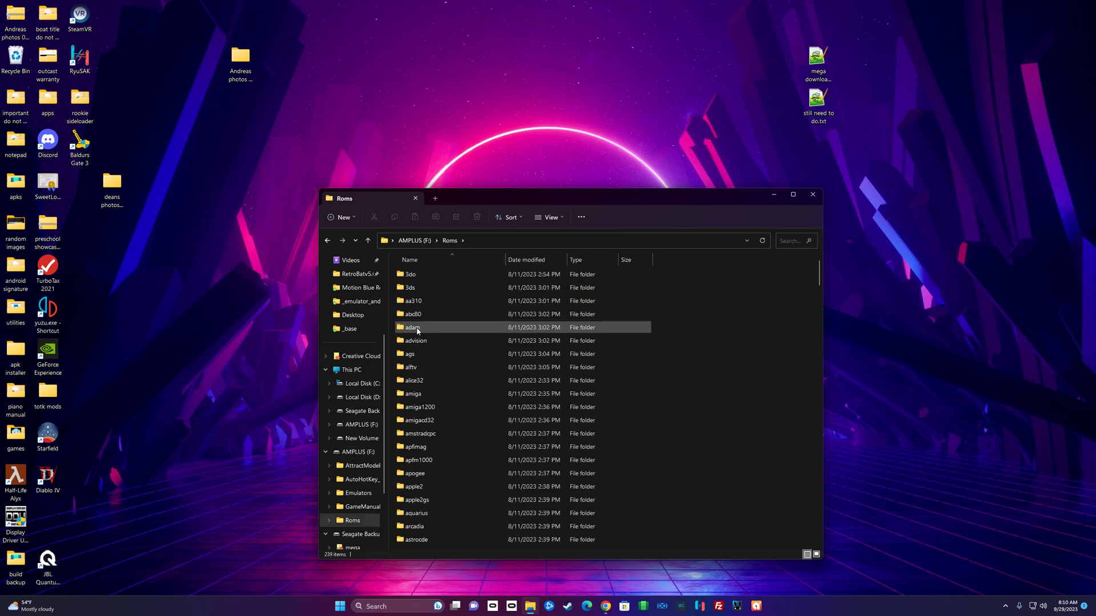
scroll(437, 443, "down", 5)
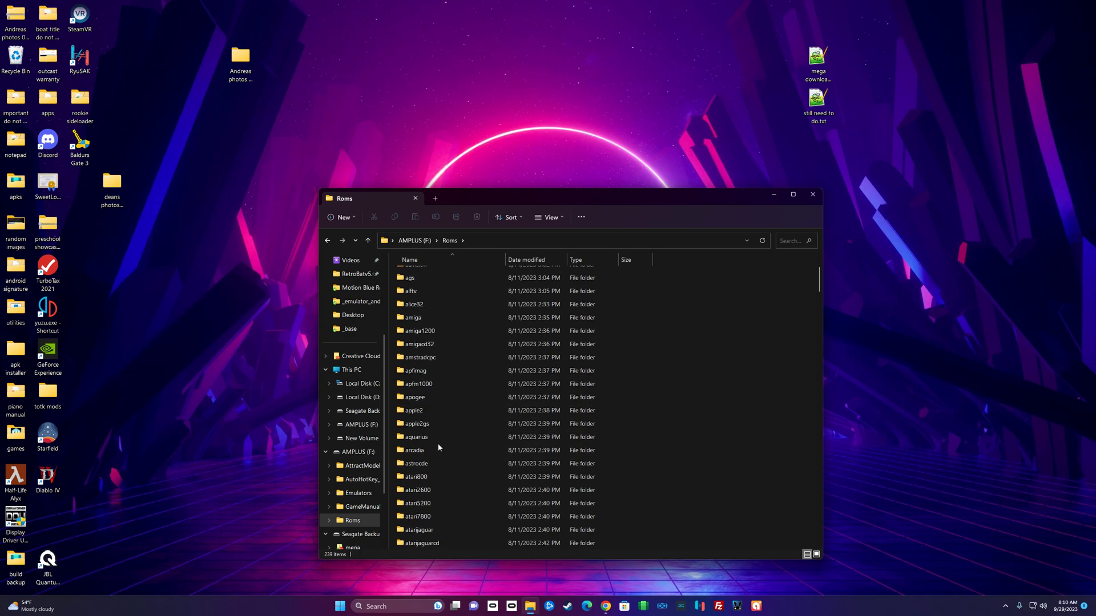
scroll(438, 446, "down", 20)
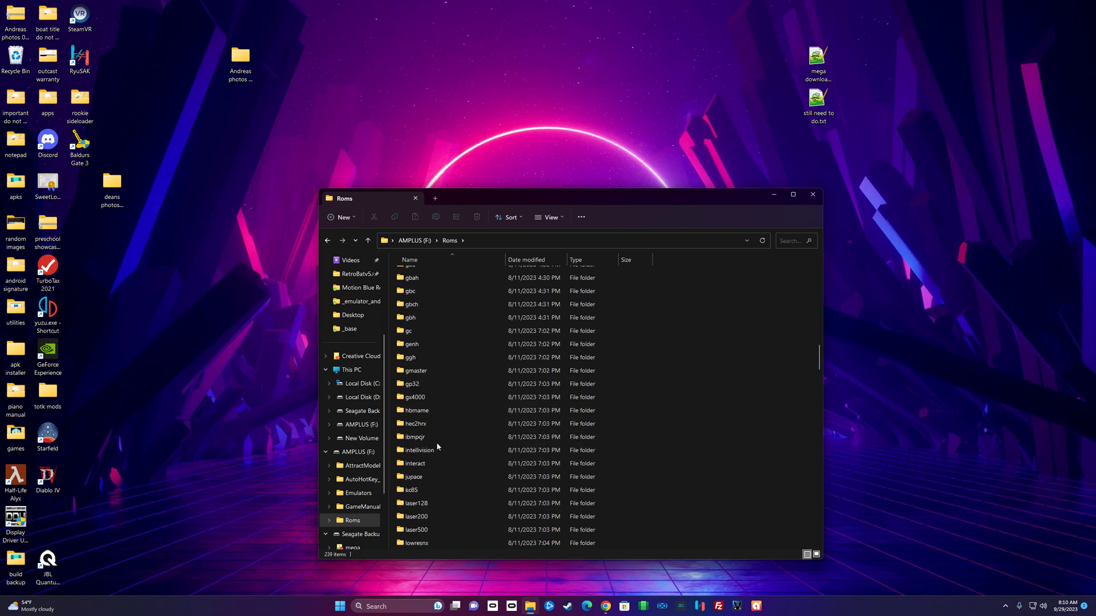
scroll(438, 446, "up", 15)
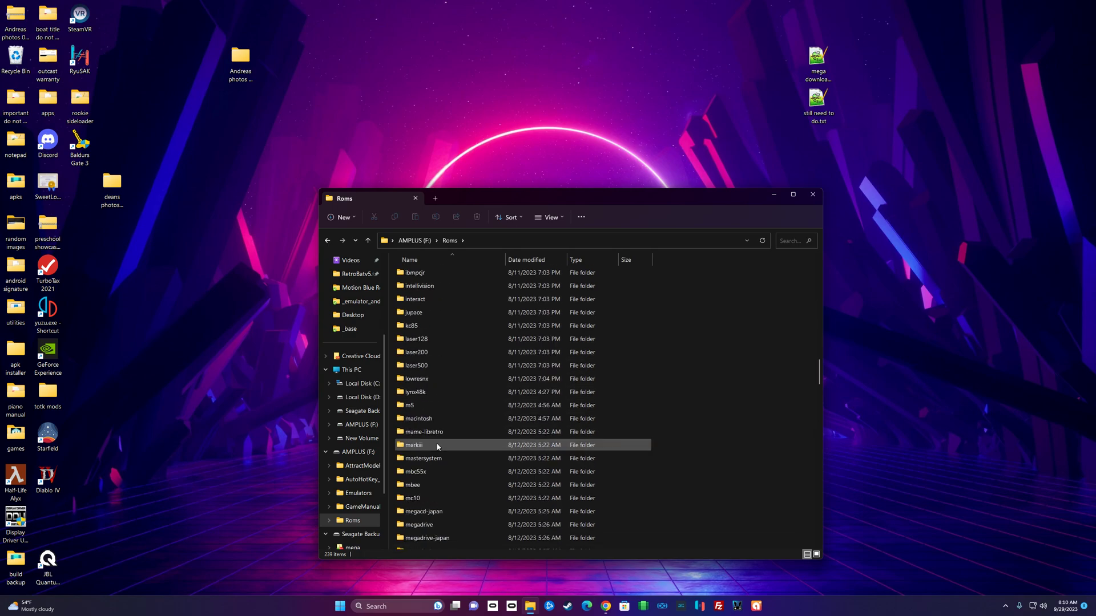
scroll(438, 447, "up", 10)
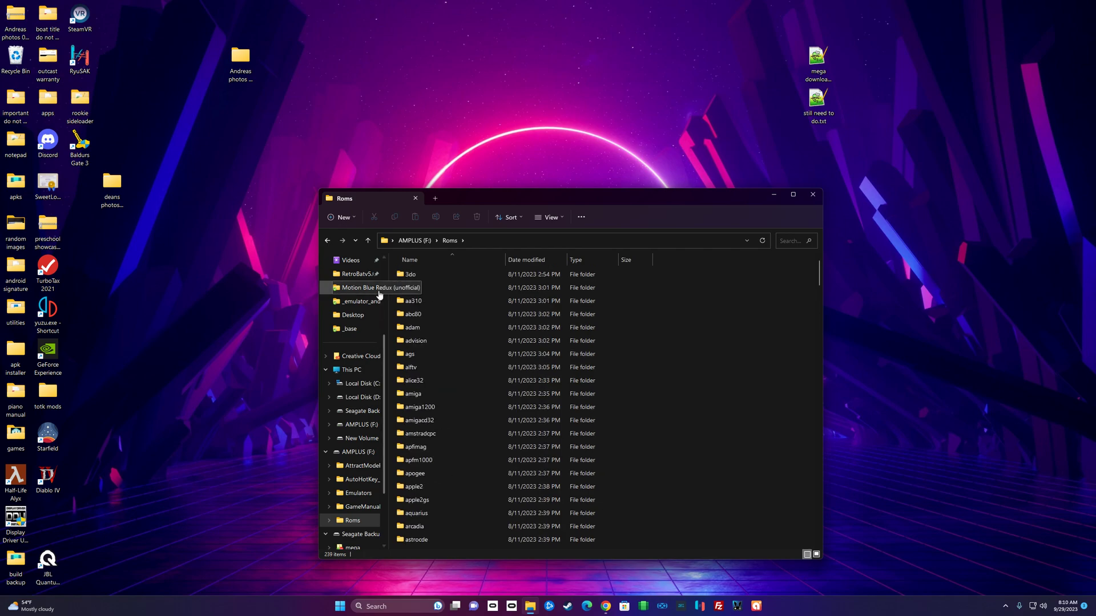
left_click(370, 242)
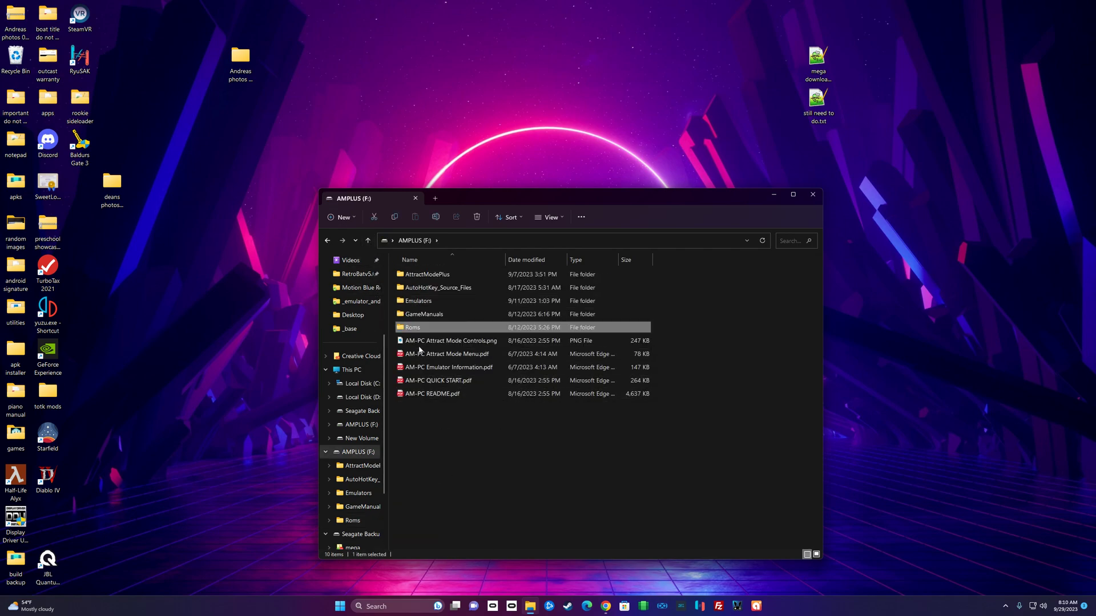
Open the mega\Motion Blue Redux (unofficial) folder in a second File Explorer tab and look over its archives
left_click_drag(480, 198, 420, 148)
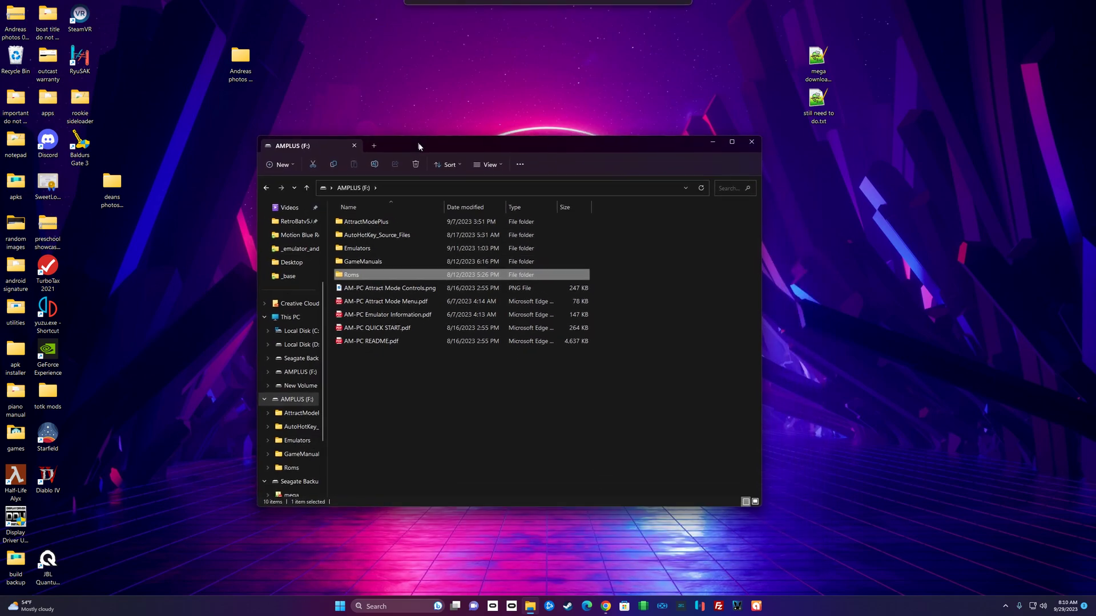
left_click(374, 149)
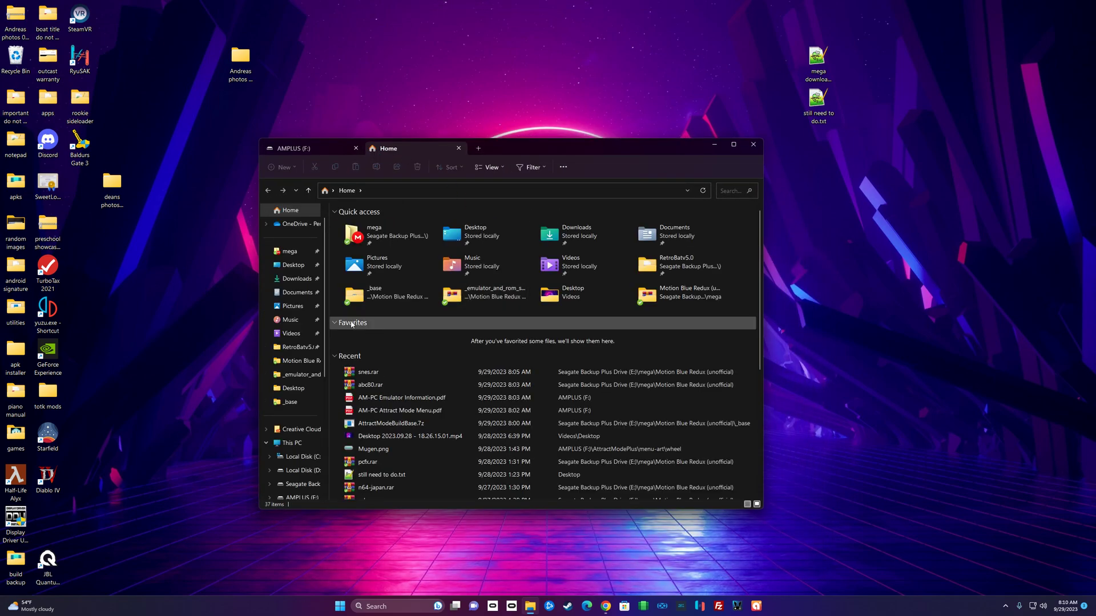
left_click(292, 256)
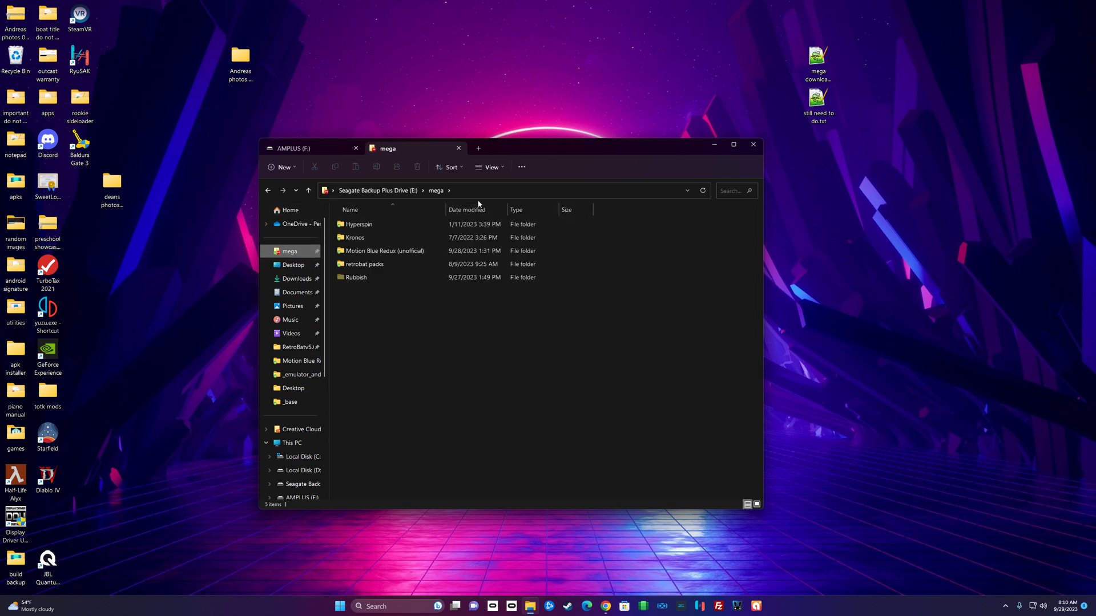
double_click(382, 252)
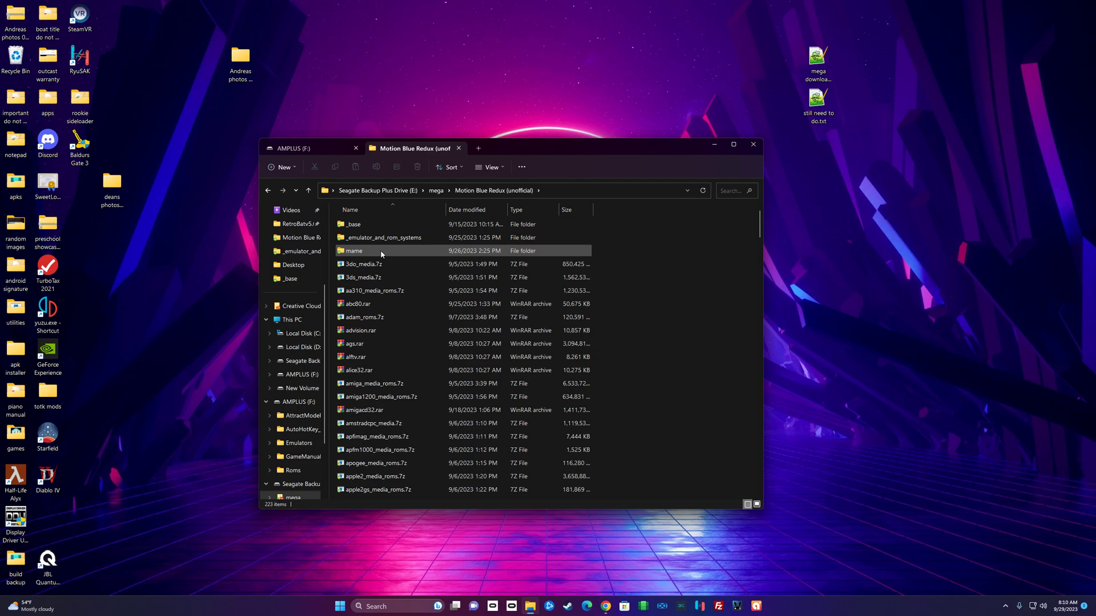
scroll(377, 394, "down", 6)
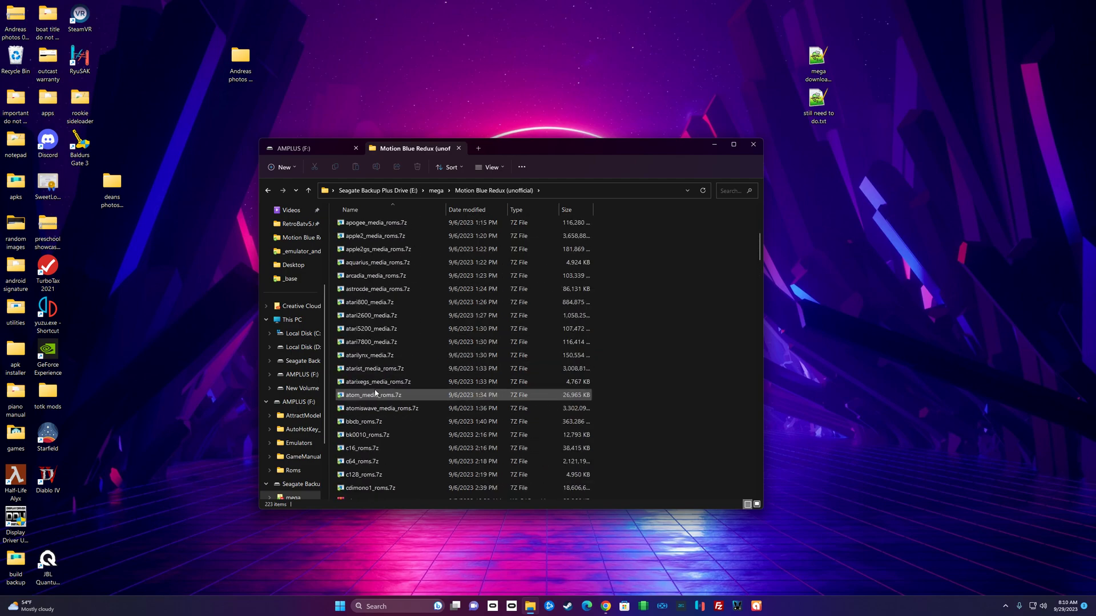
scroll(375, 393, "up", 6)
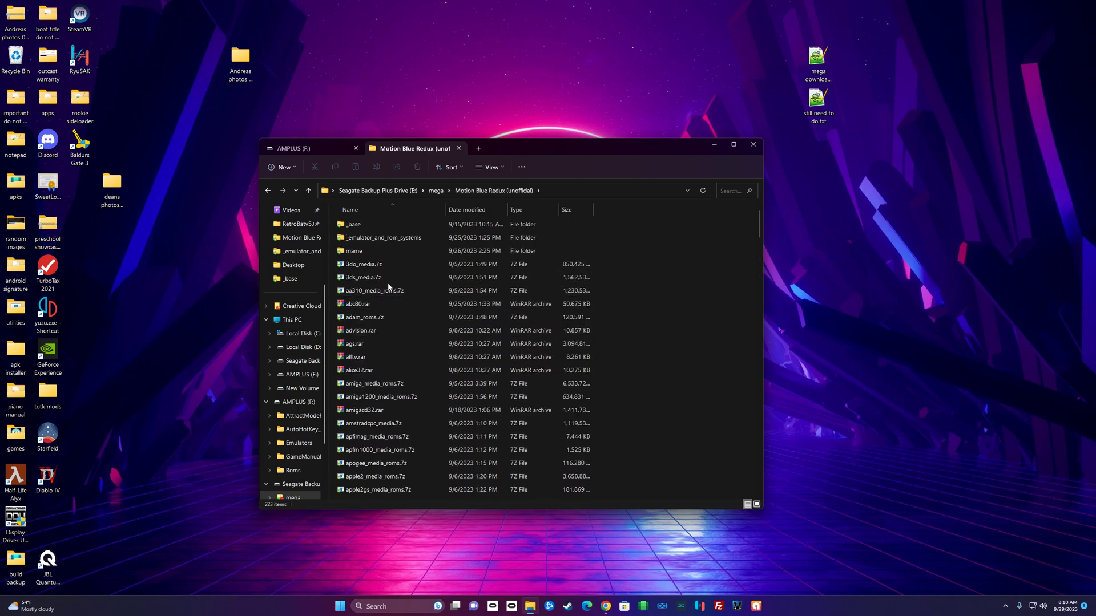
Try to extract abc80.rar into F:\Roms with WinRAR, cancelling instead of replacing existing files
right_click(358, 309)
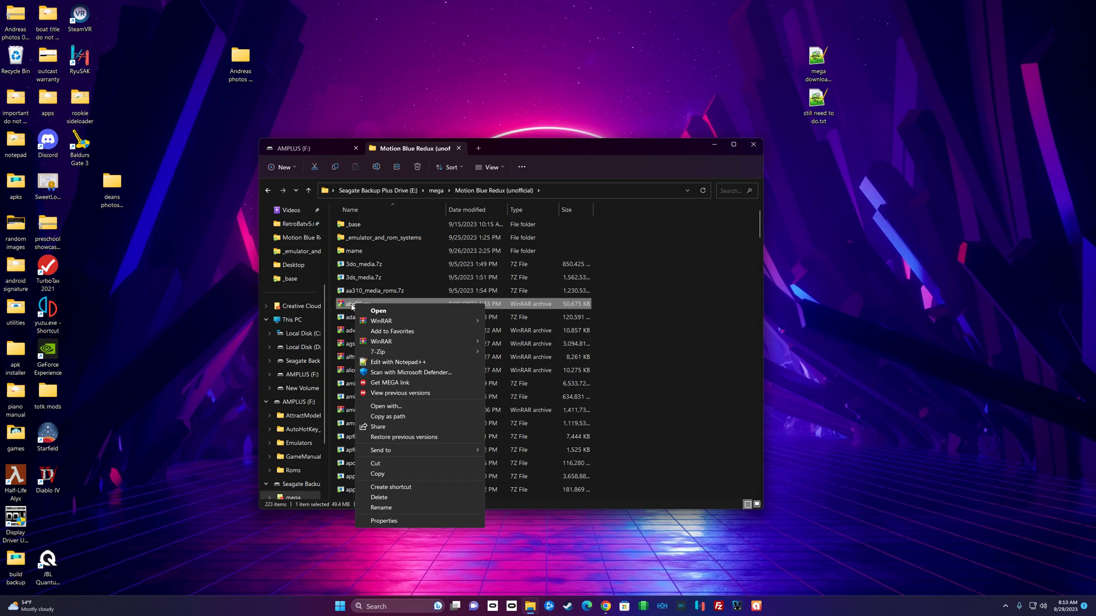
mouse_move(386, 323)
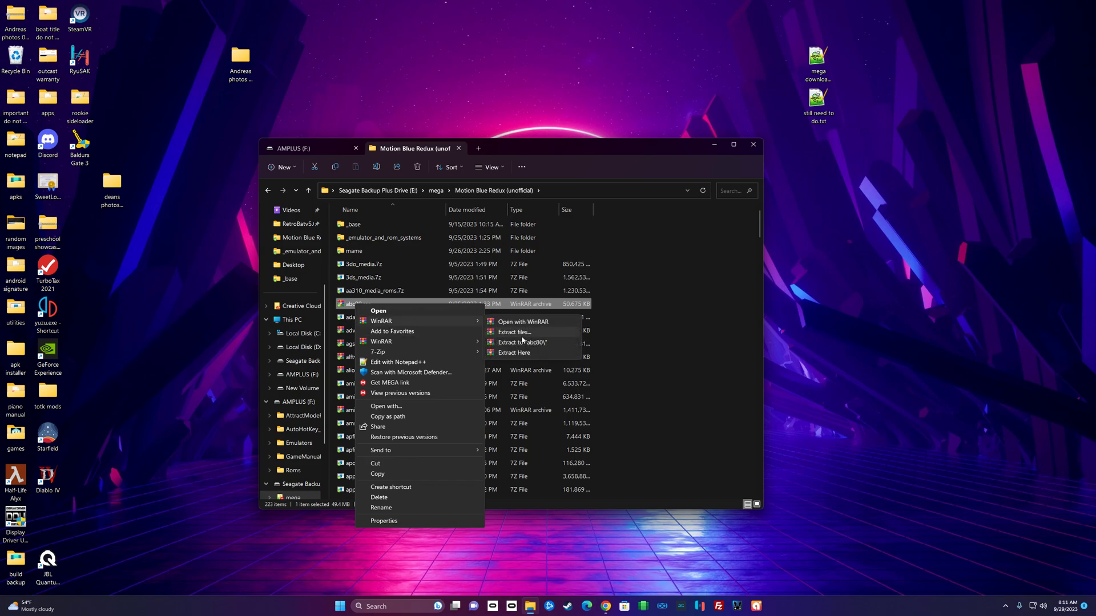
left_click(515, 332)
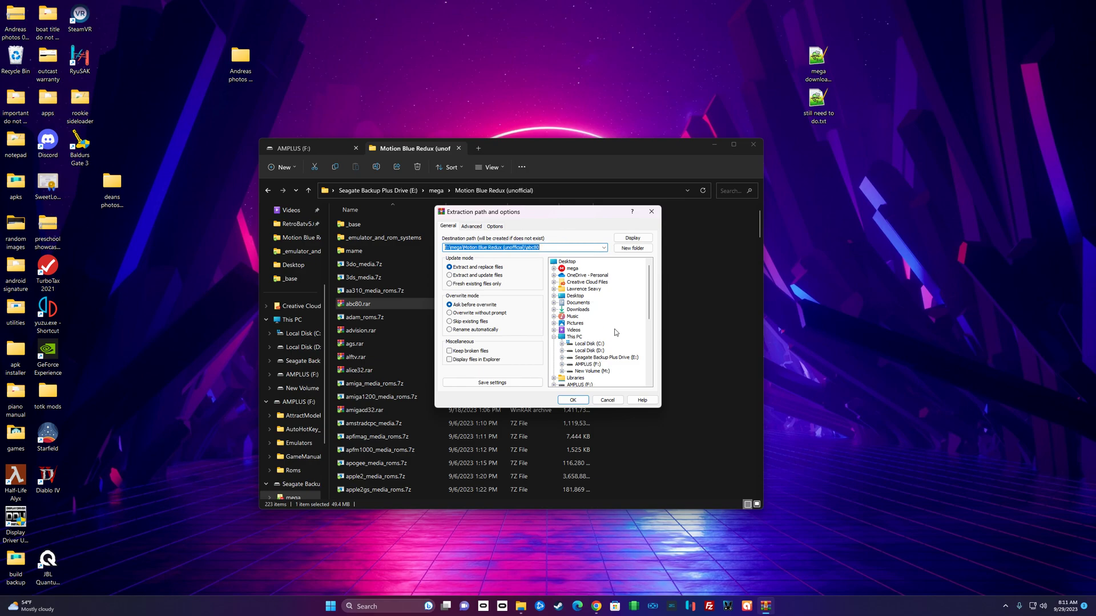
scroll(616, 332, "down", 1)
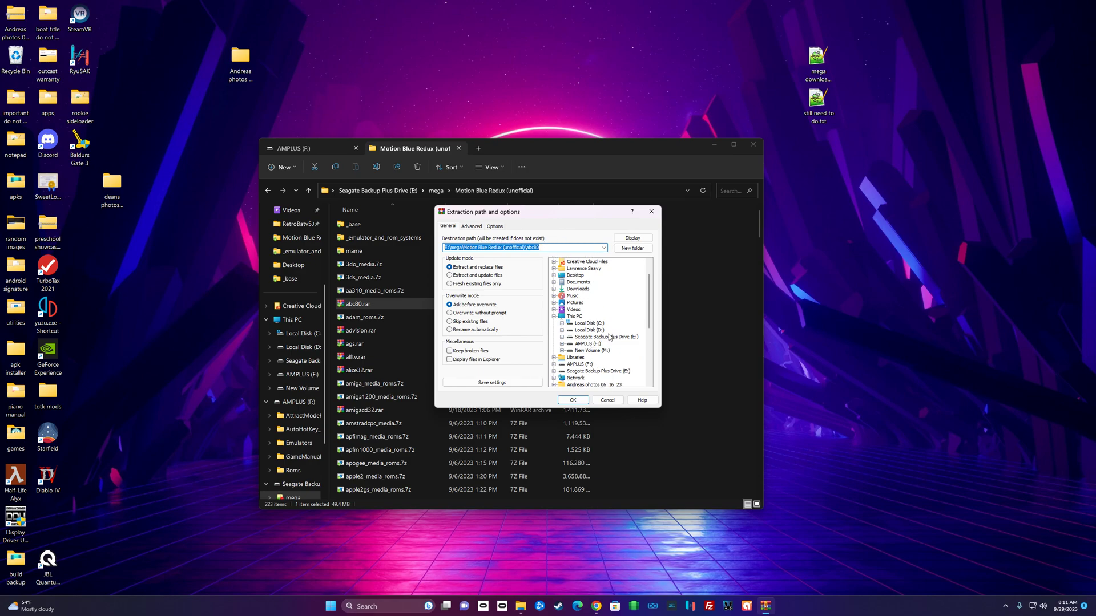
left_click(580, 344)
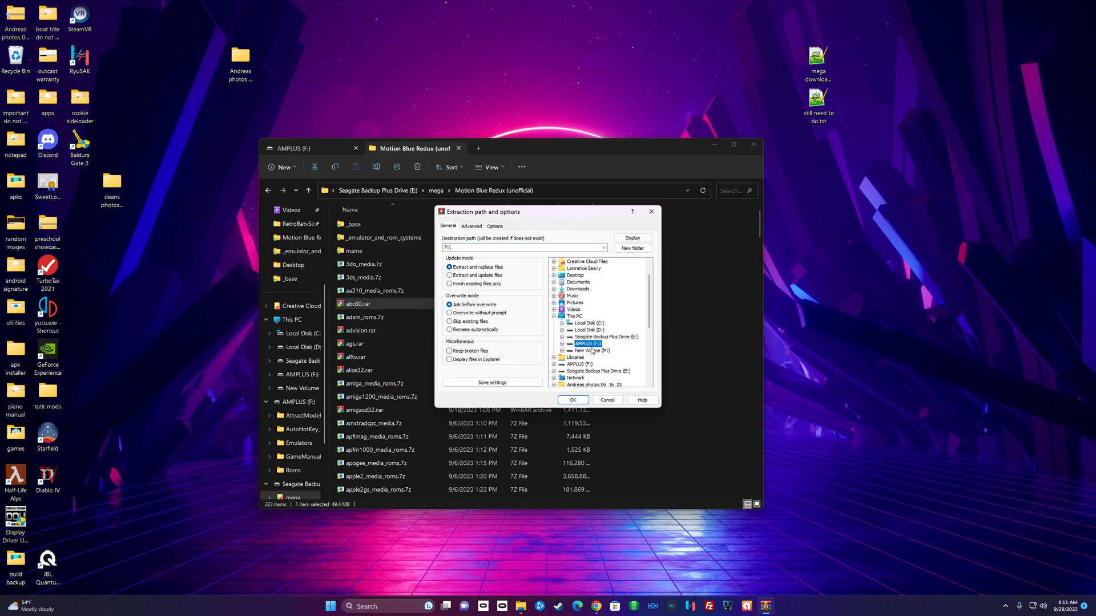
left_click(561, 344)
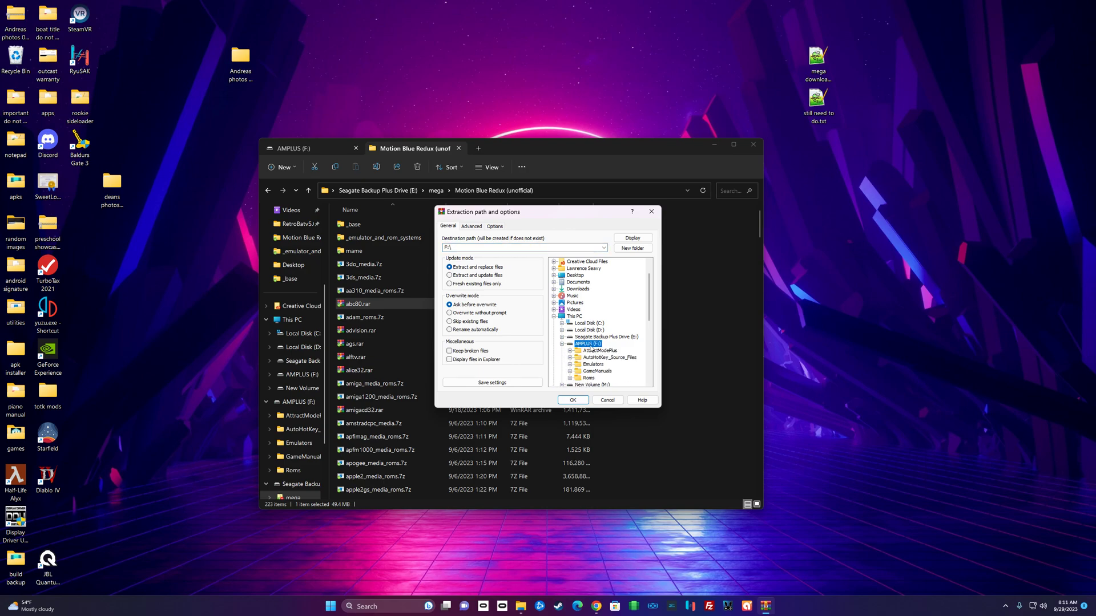
left_click(588, 358)
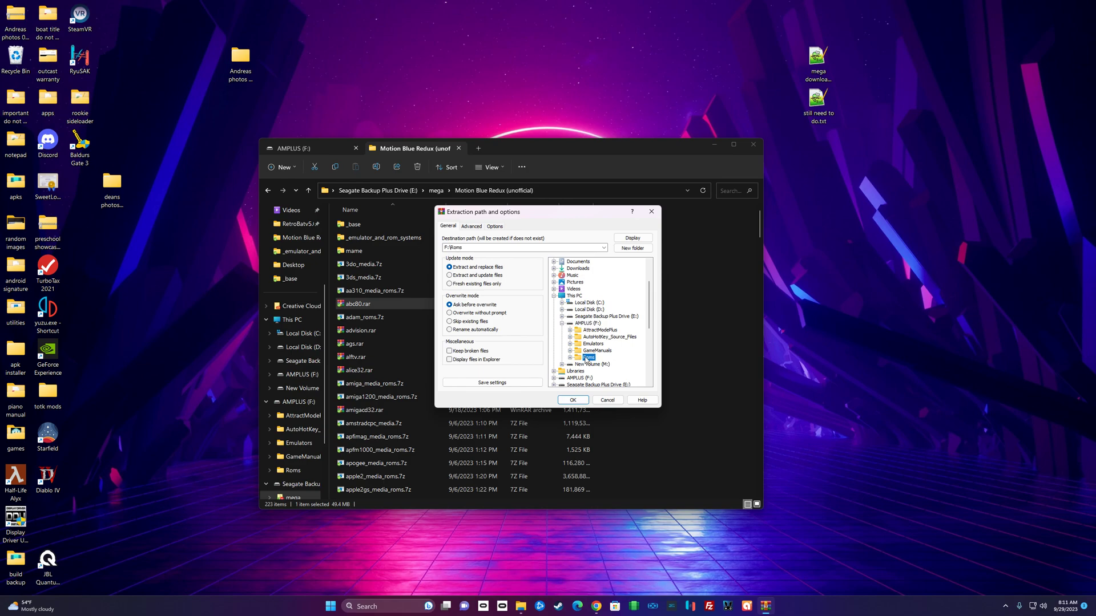
left_click(572, 401)
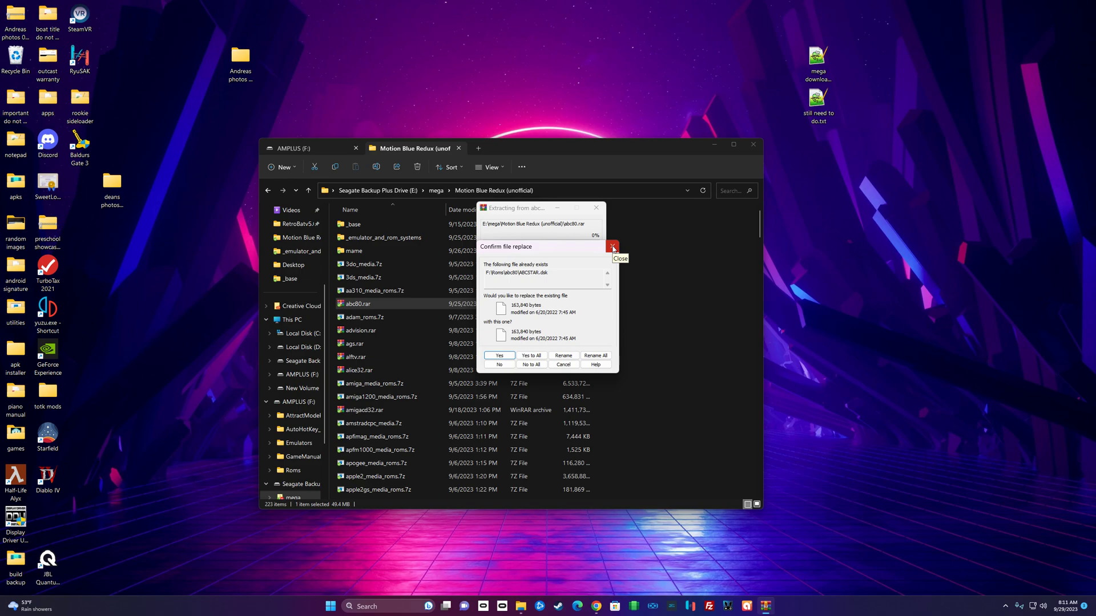
left_click(613, 249)
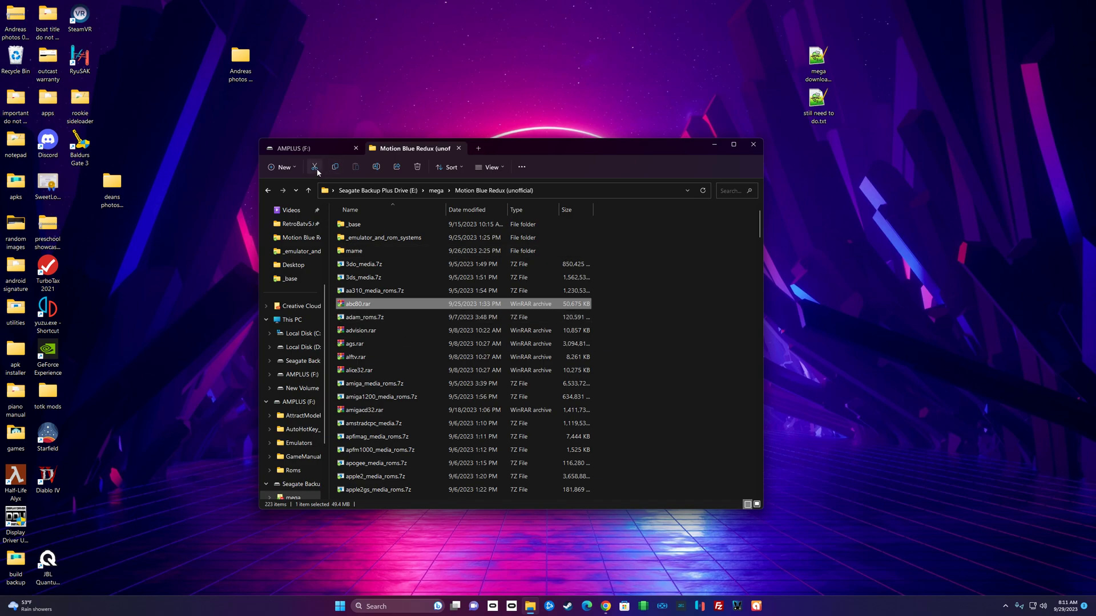
Launch attractplus.exe from the AttractModePlus folder on the AMPLUS (F:) drive
left_click(309, 150)
left_click(374, 225)
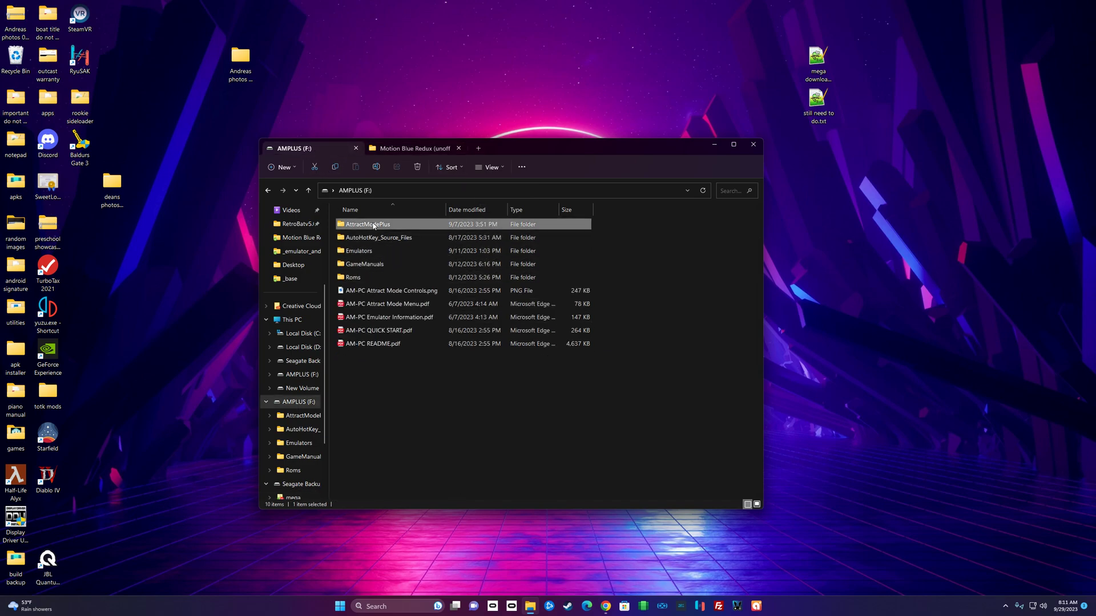
double_click(374, 224)
scroll(408, 288, "down", 3)
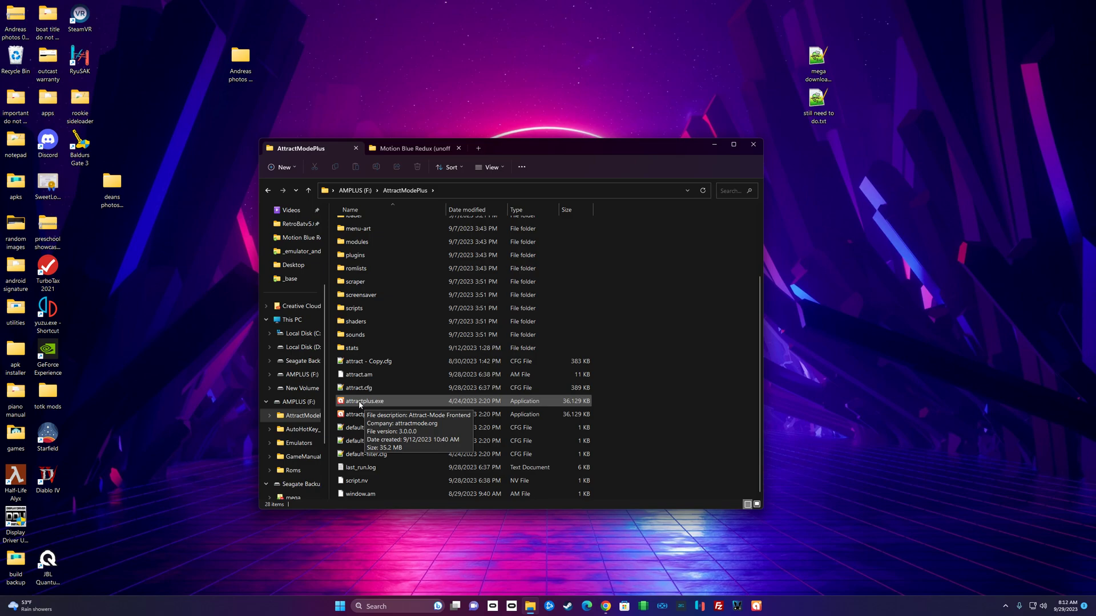
left_click(359, 403)
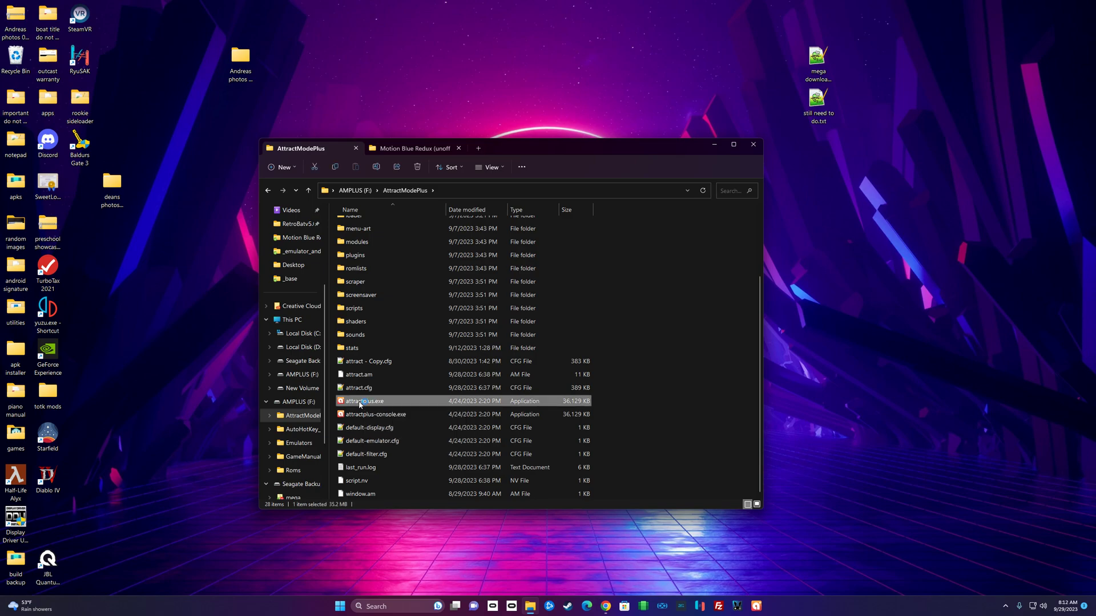
Launch attractplus.exe and open the Controls section of the frontend's configuration
double_click(360, 405)
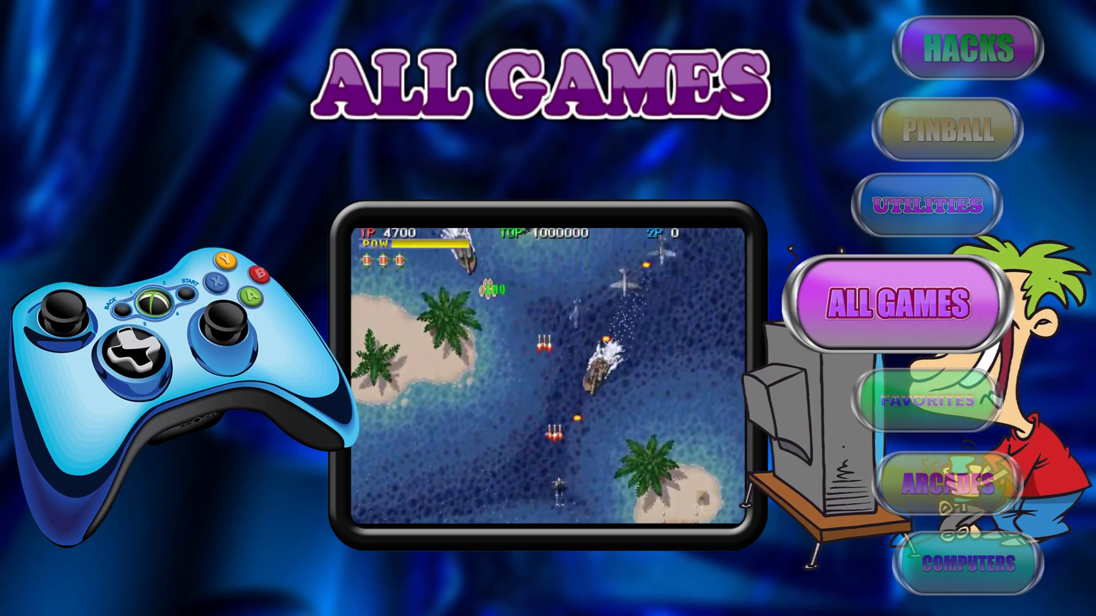
key("Tab")
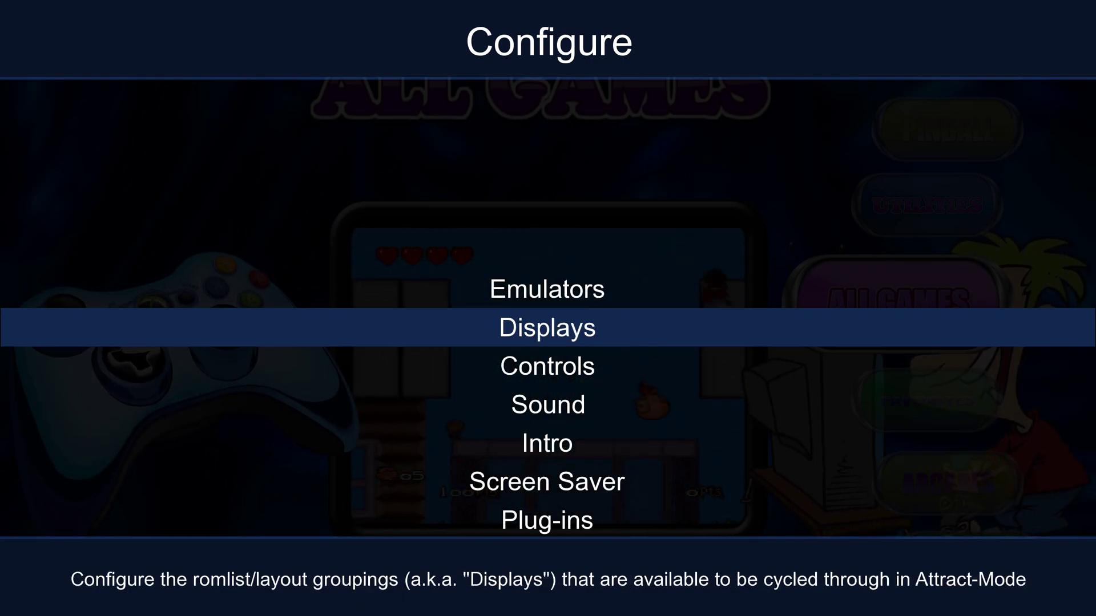
key("Down")
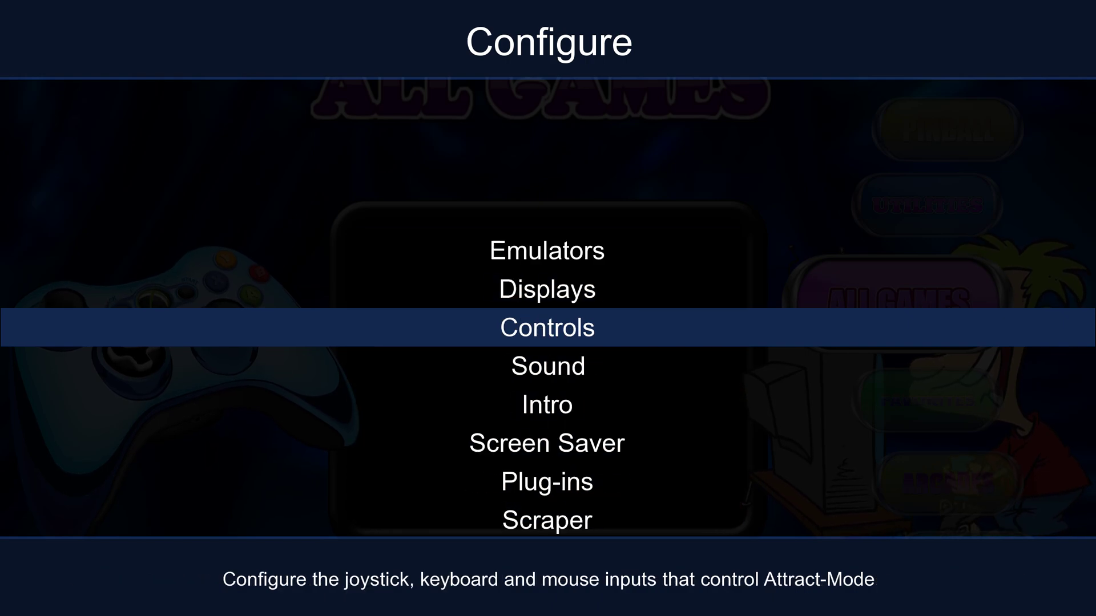
key("Return")
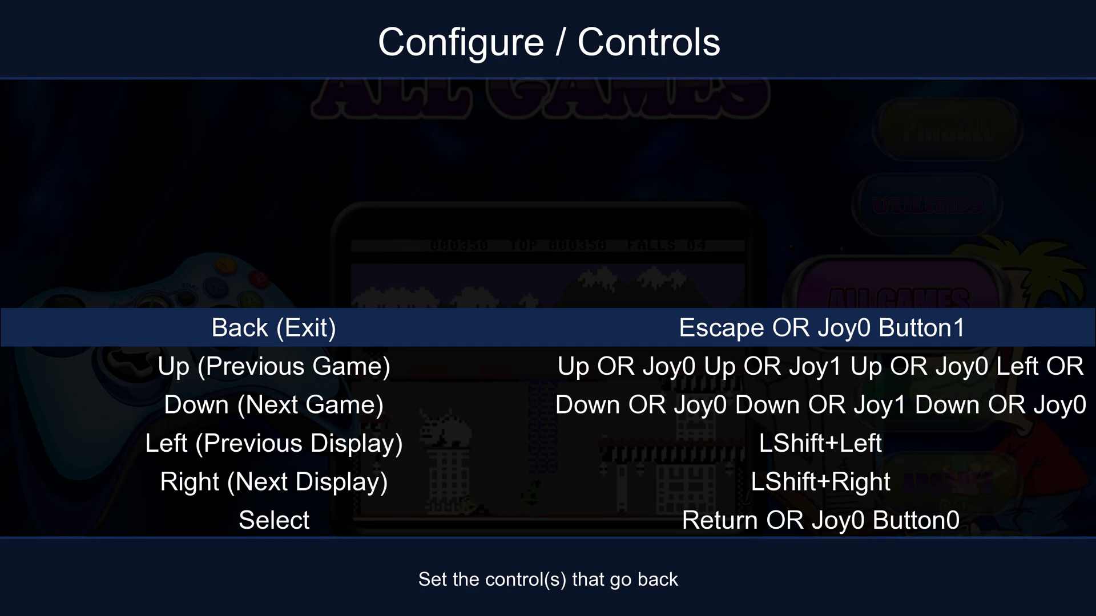
Examine the input mappings for the Controls entries between Back (Exit) and Previous Page
key("Down")
key("Down")
key("Up")
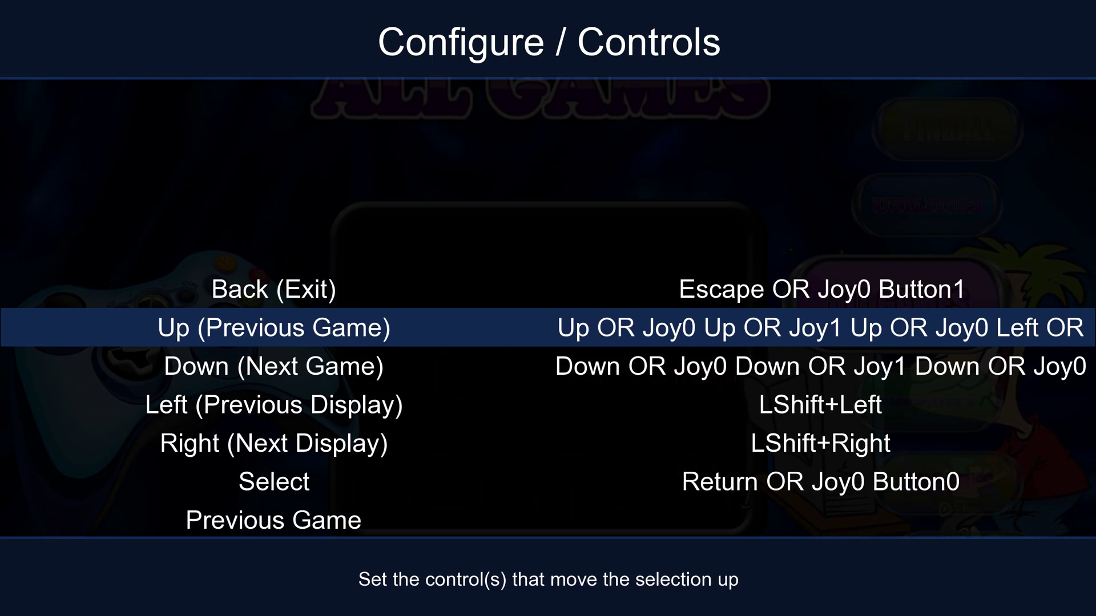
key("Up")
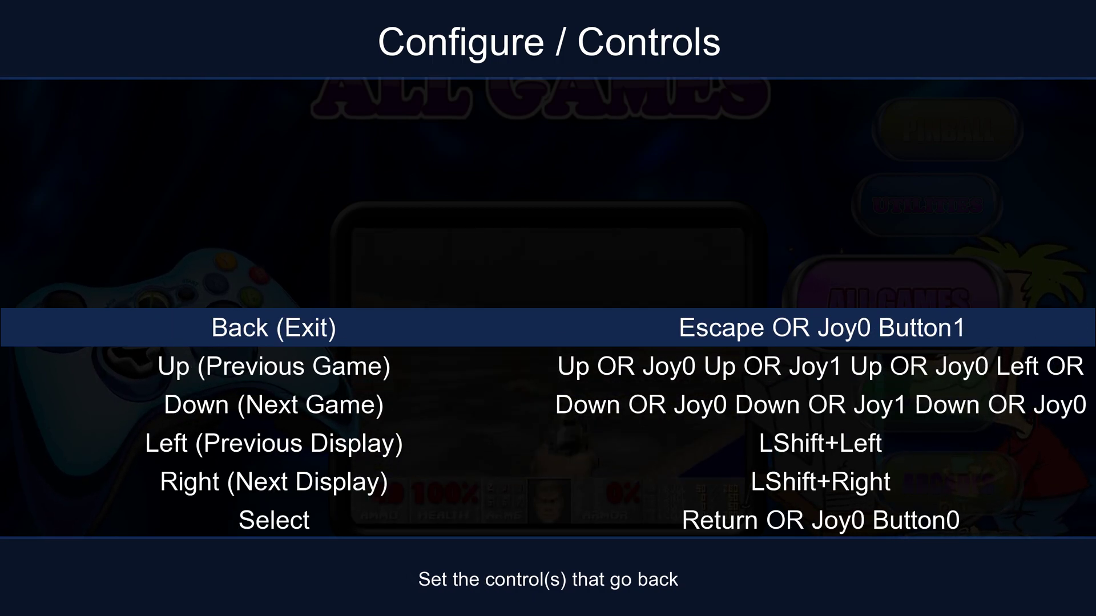
key("Down")
key("Down")
key("Down")
key("Down")
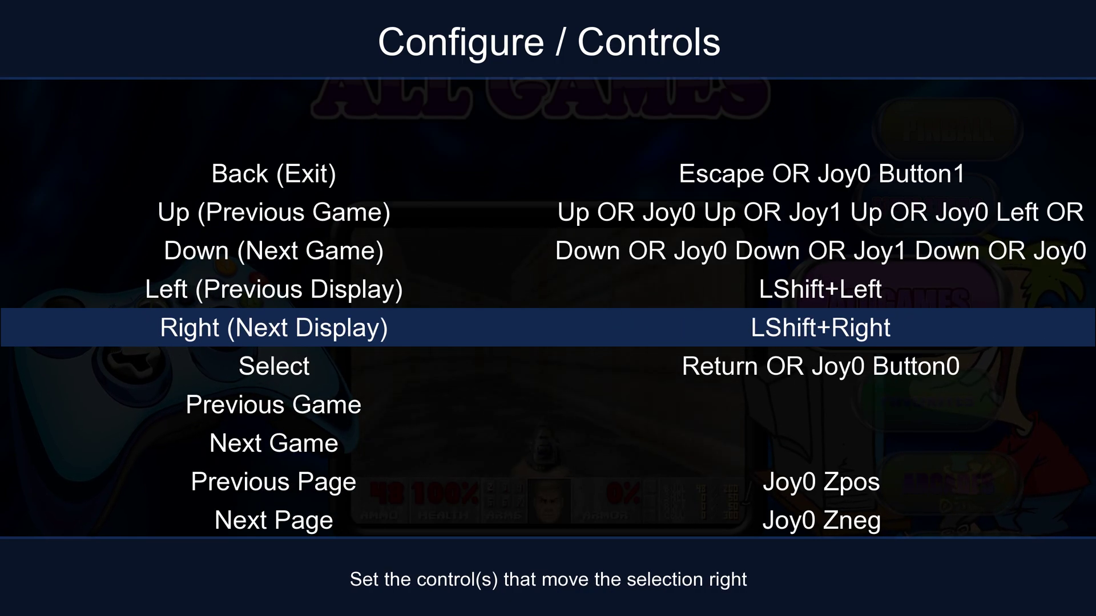
key("Down")
key("Down")
key("Down")
key("Down")
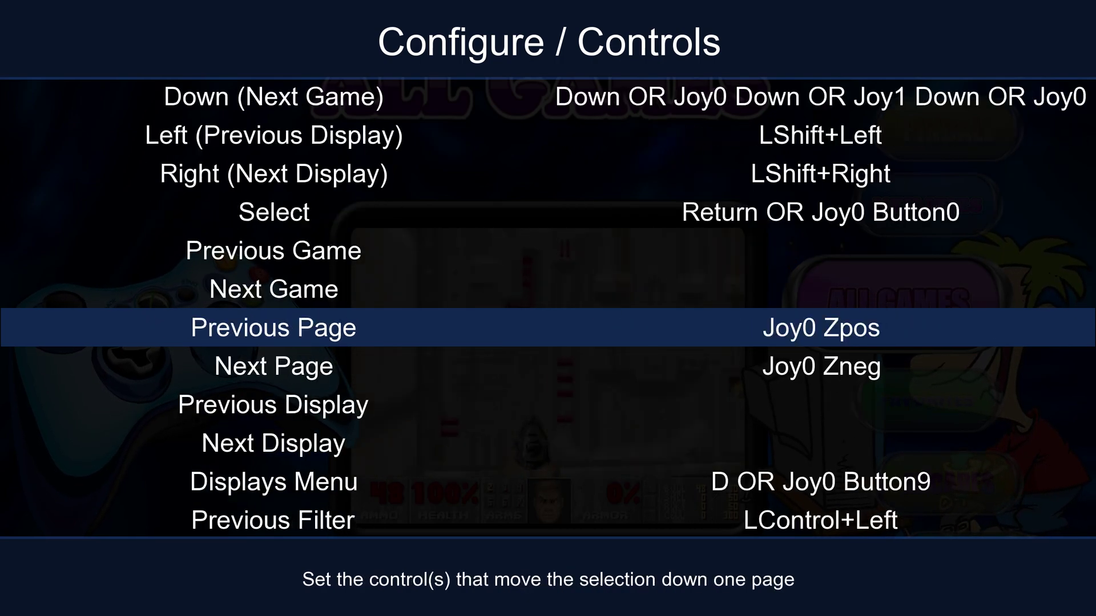
key("Up")
key("Up")
key("Up")
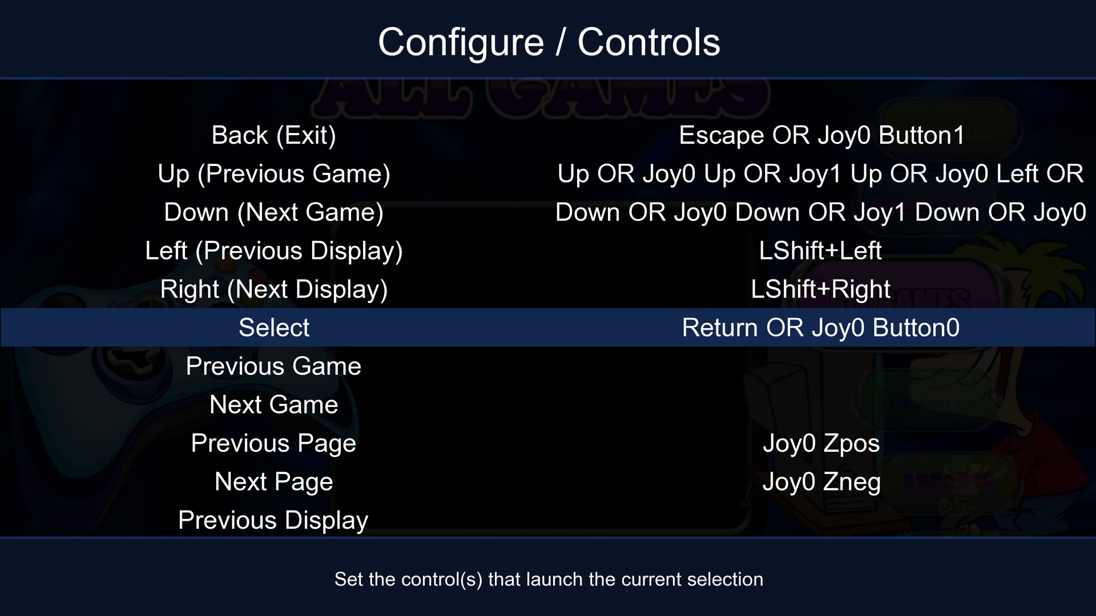
key("Up")
key("Up")
key("Up")
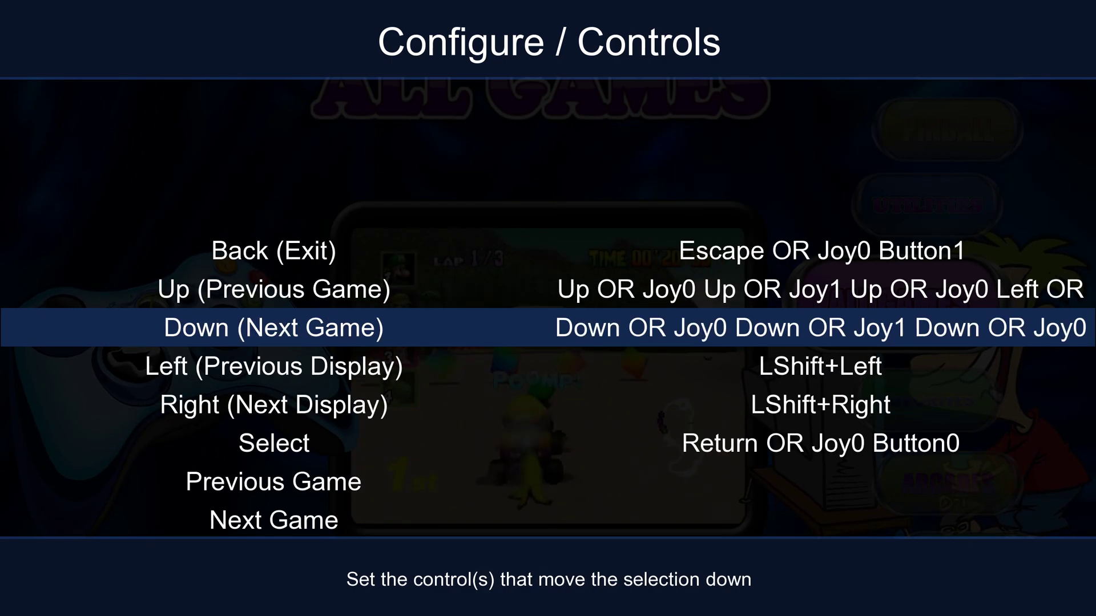
key("Up")
key("Down")
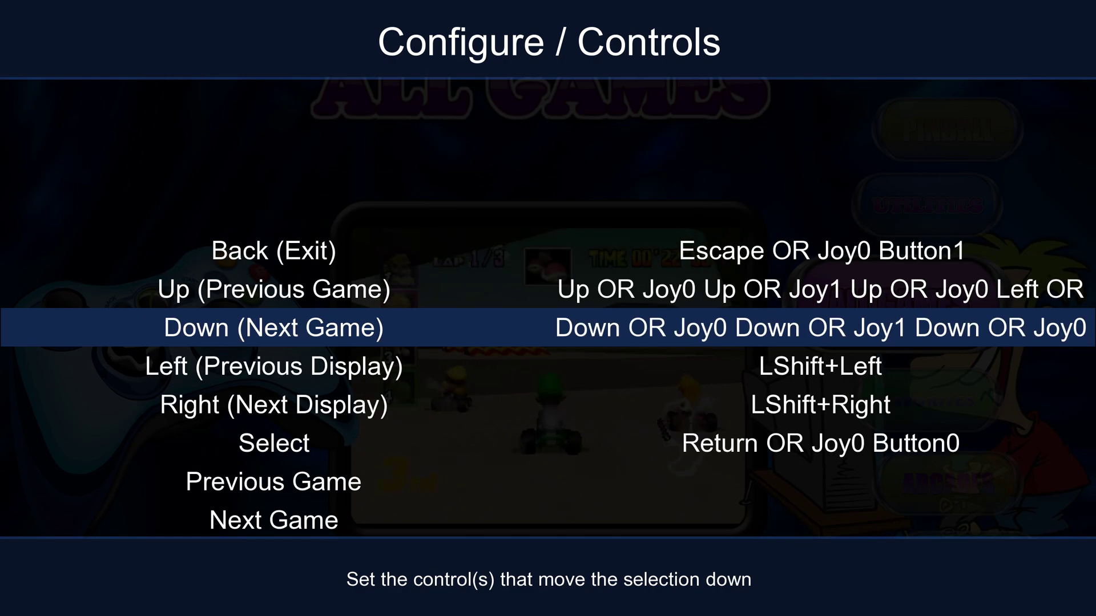
key("Up")
key("Up")
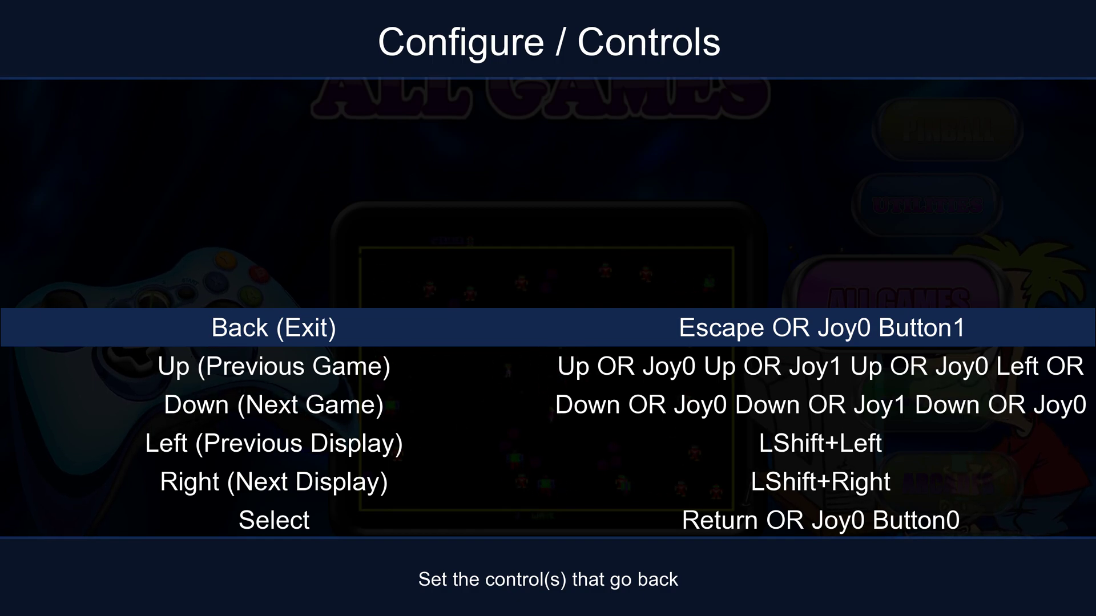
Open the Back (Exit) control, review its Remove Input and Add Input options, and return to the Controls list
key("Return")
key("Down")
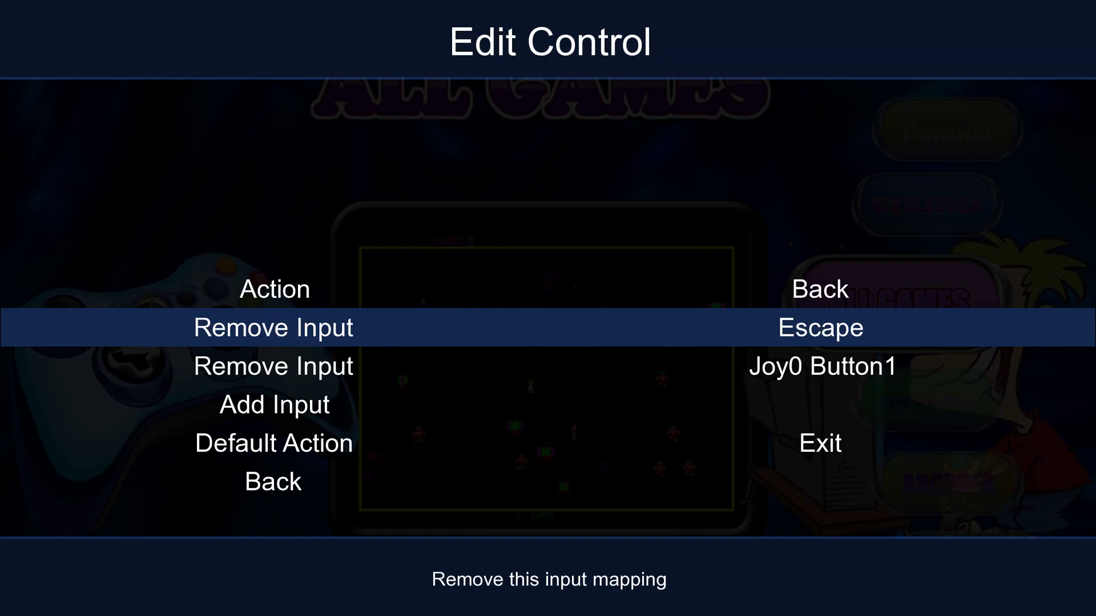
key("Down")
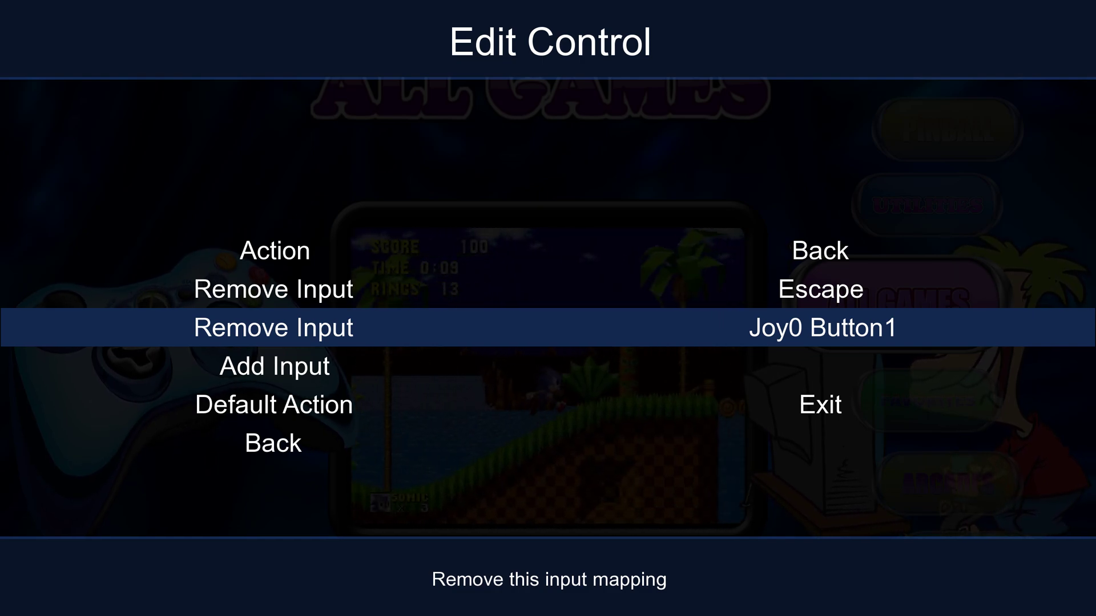
key("Down")
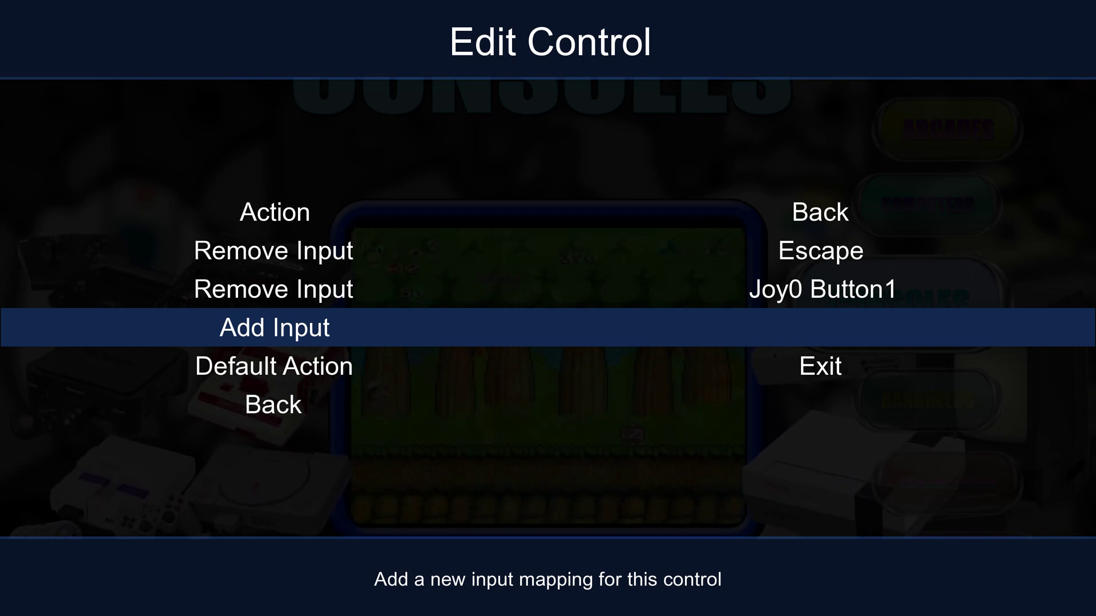
key("Escape")
Review the control mappings from Up (Previous Game) to Previous Filter, and go back to Left (Previous Display)
key("Down")
key("Down")
key("Down")
key("Down")
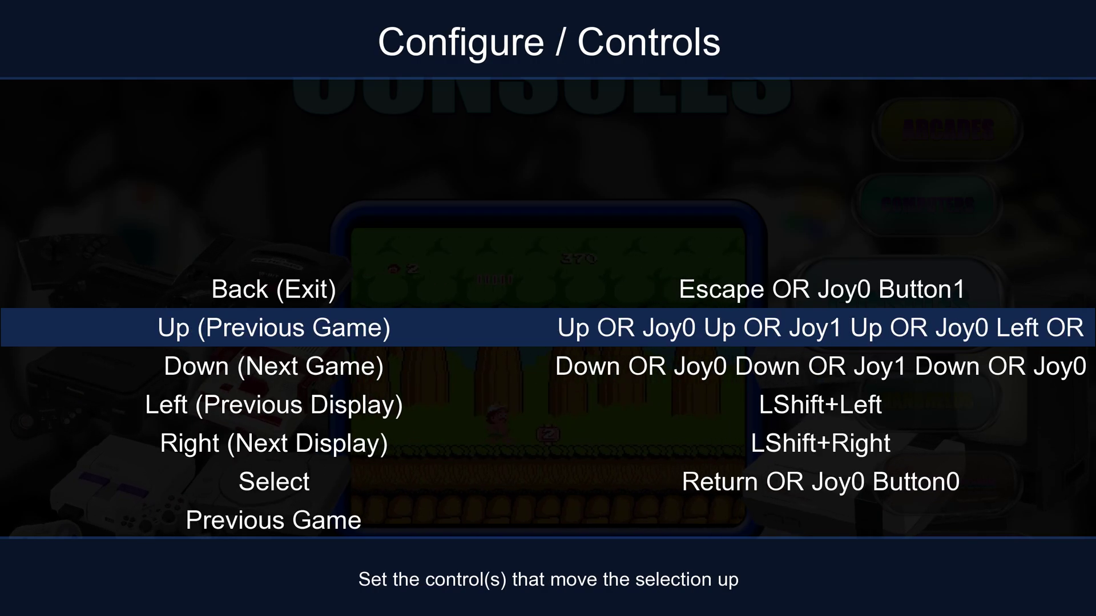
key("Down")
key("Down")
key("Down")
key("Down")
key("Down")
key("Down")
key("Down")
key("Down")
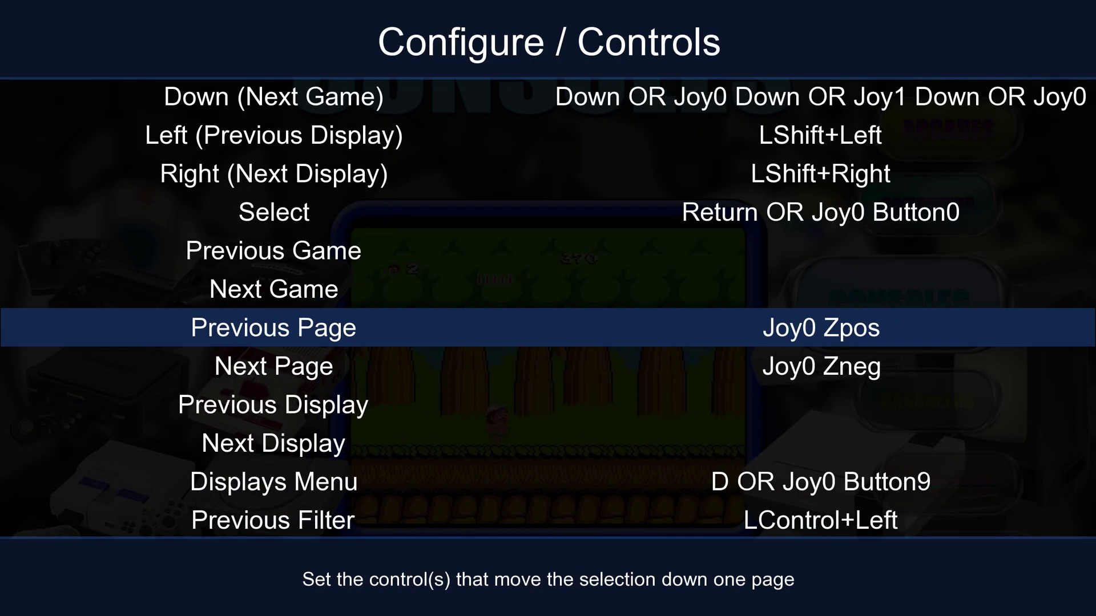
key("Down")
key("Down")
key("Down")
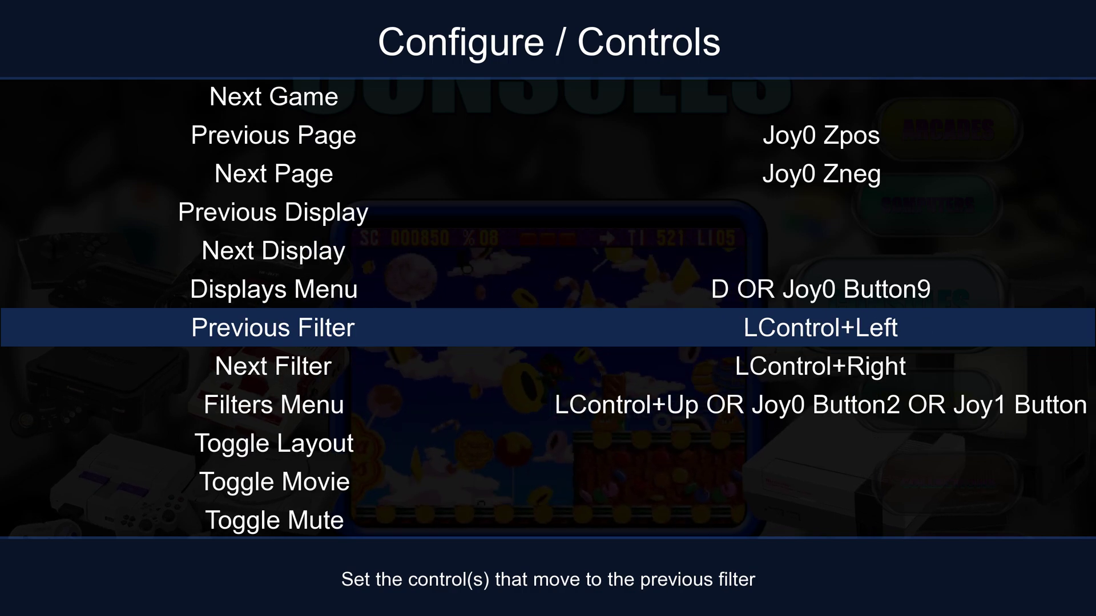
key("Up")
key("Up")
key("Up")
key("Up")
key("Up")
key("Up")
key("Up")
key("Up")
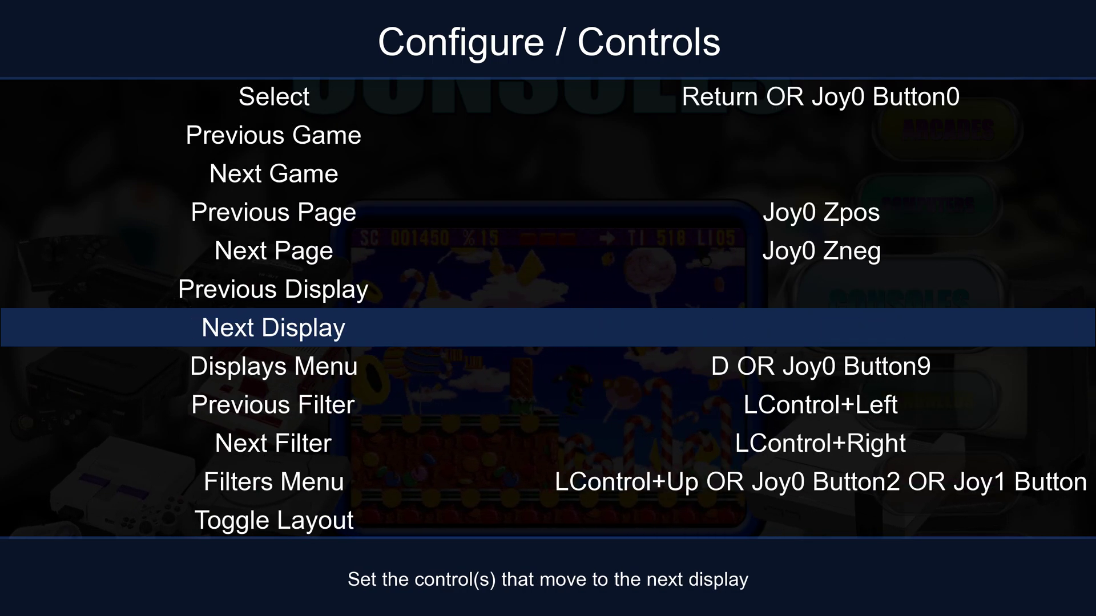
key("Up")
key("Up")
key("Up")
key("Up")
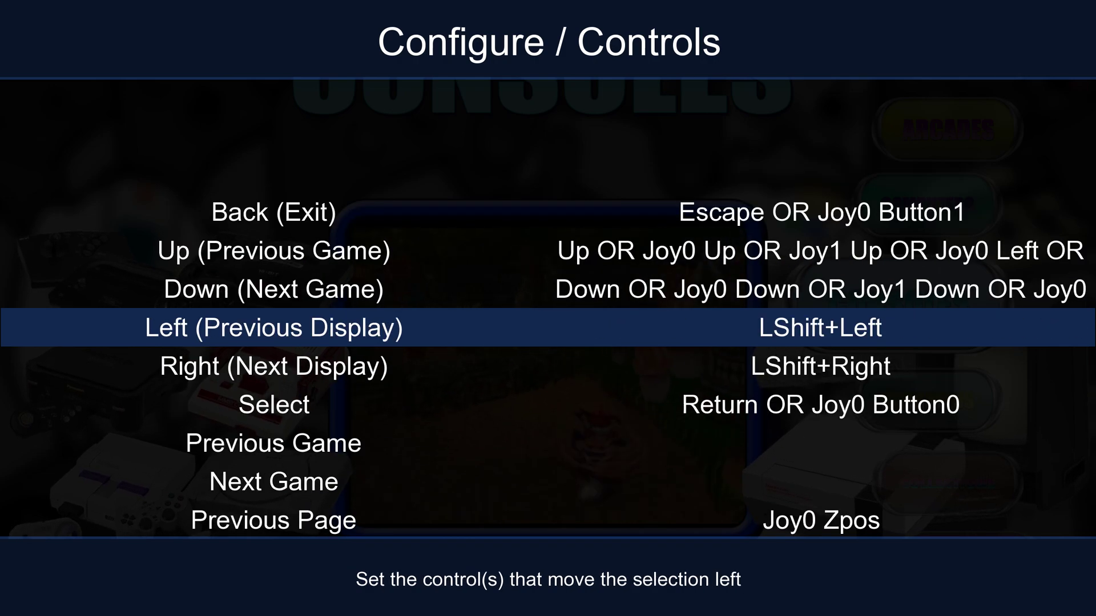
Look through the remaining control mappings, including the Filters Menu, Exit and Configure entries, as far as Add/Remove Favourite
key("Down")
key("Down")
key("Down")
key("Down")
key("Down")
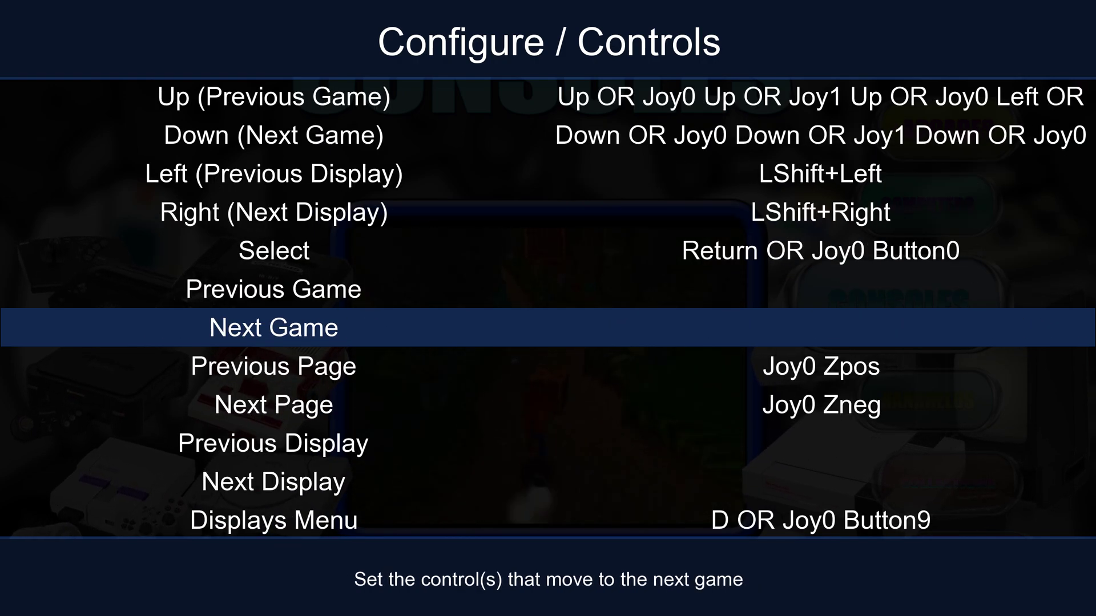
key("Down")
key("Down")
key("Down")
key("Down")
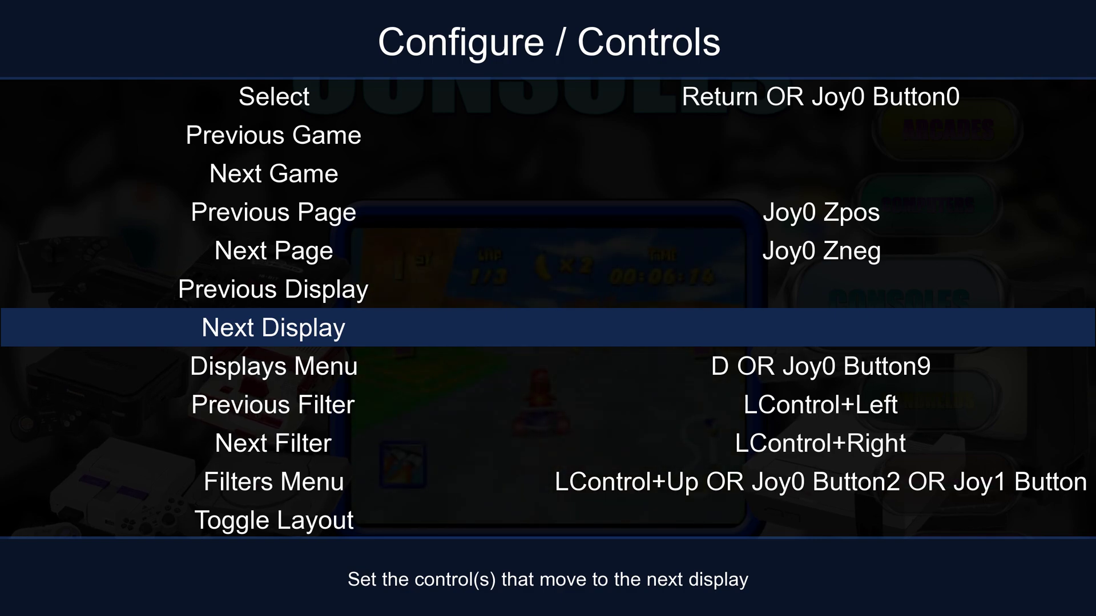
key("Down")
key("Down")
key("Down")
key("Down")
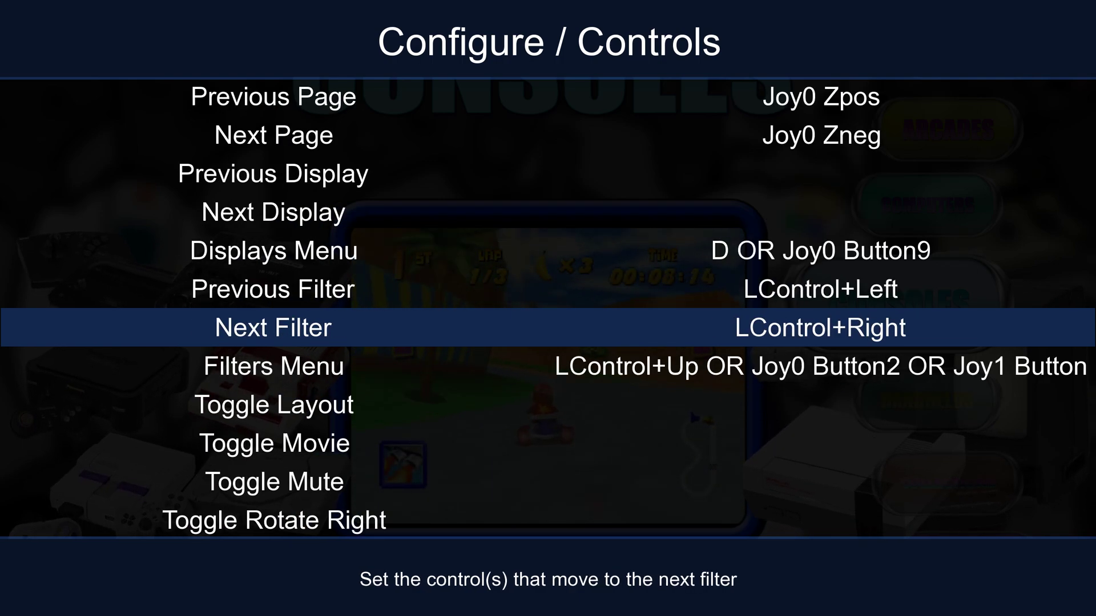
key("Down")
key("Down")
key("Down")
key("Down")
key("Down")
key("Down")
key("Down")
key("Down")
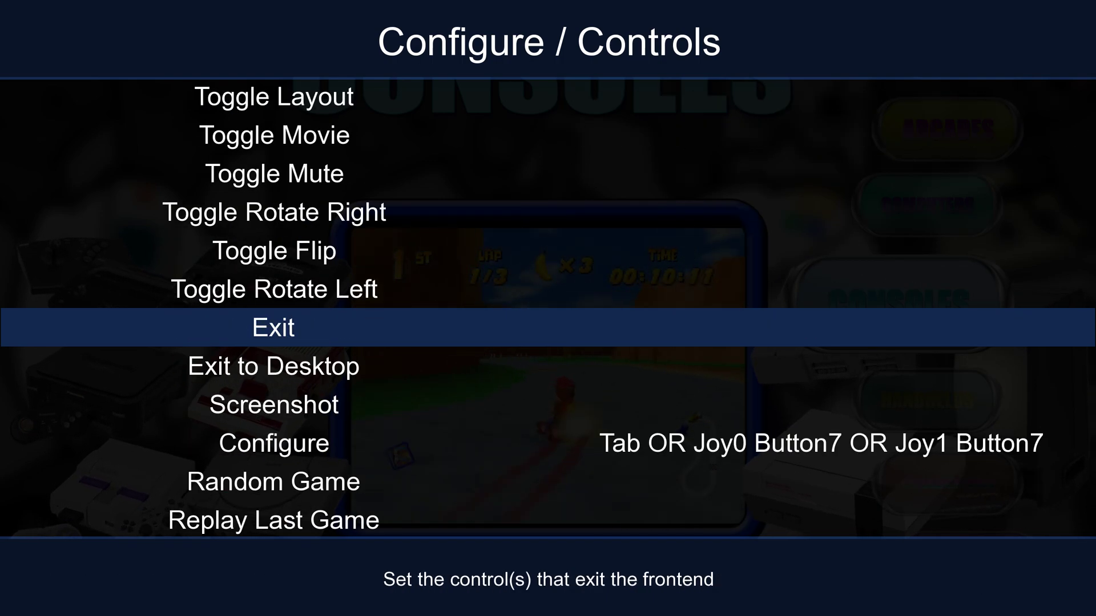
key("Down")
key("Down")
key("Down")
key("Down")
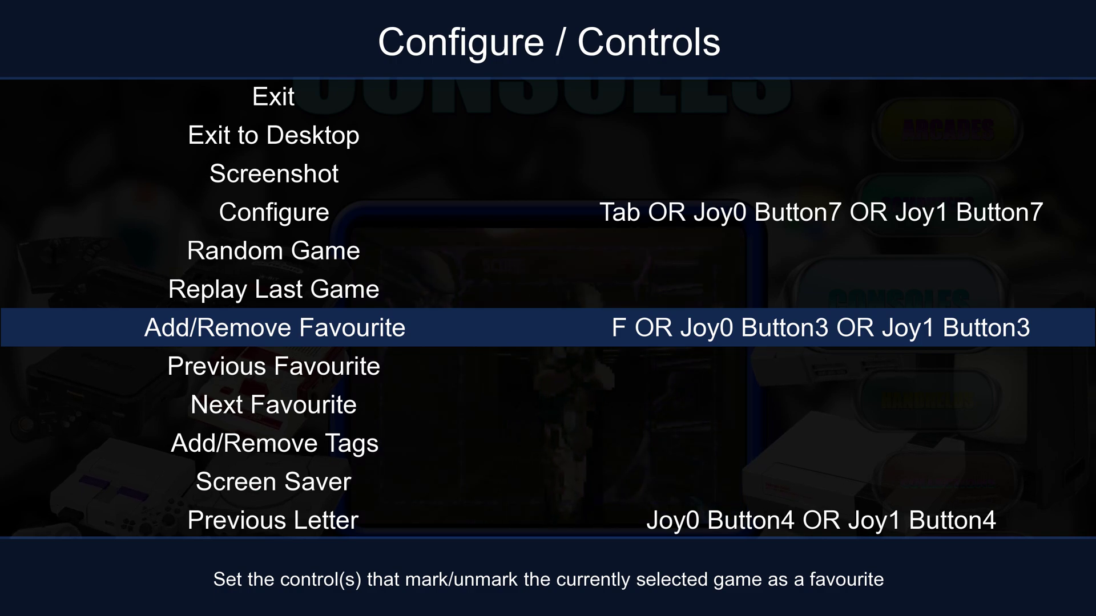
Review the input mappings of the Add/Remove Favourite control without changing them, and close the configuration
key("Return")
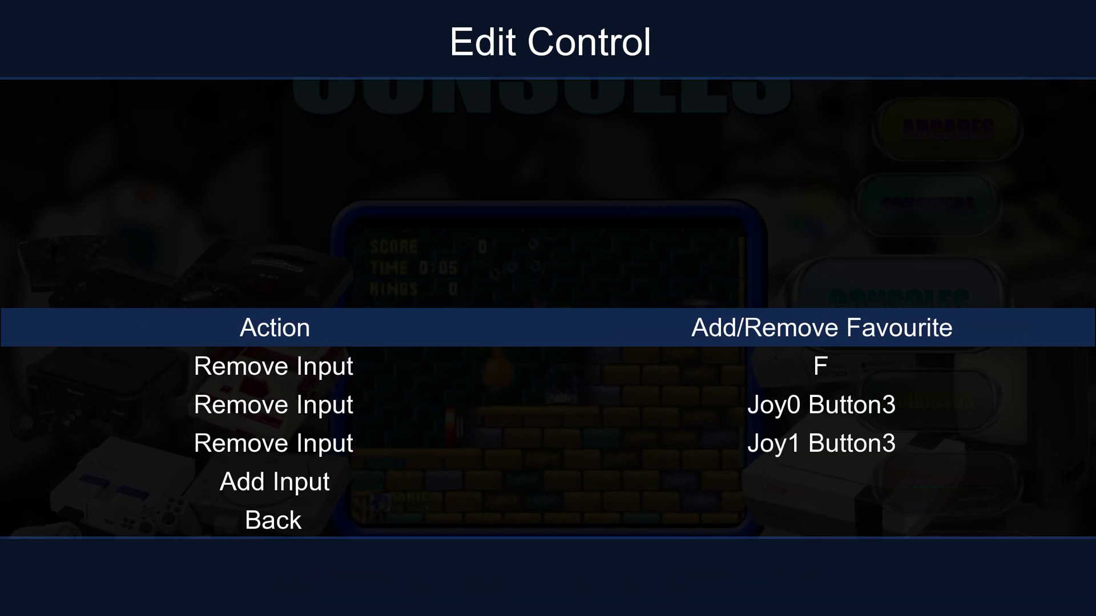
key("Down")
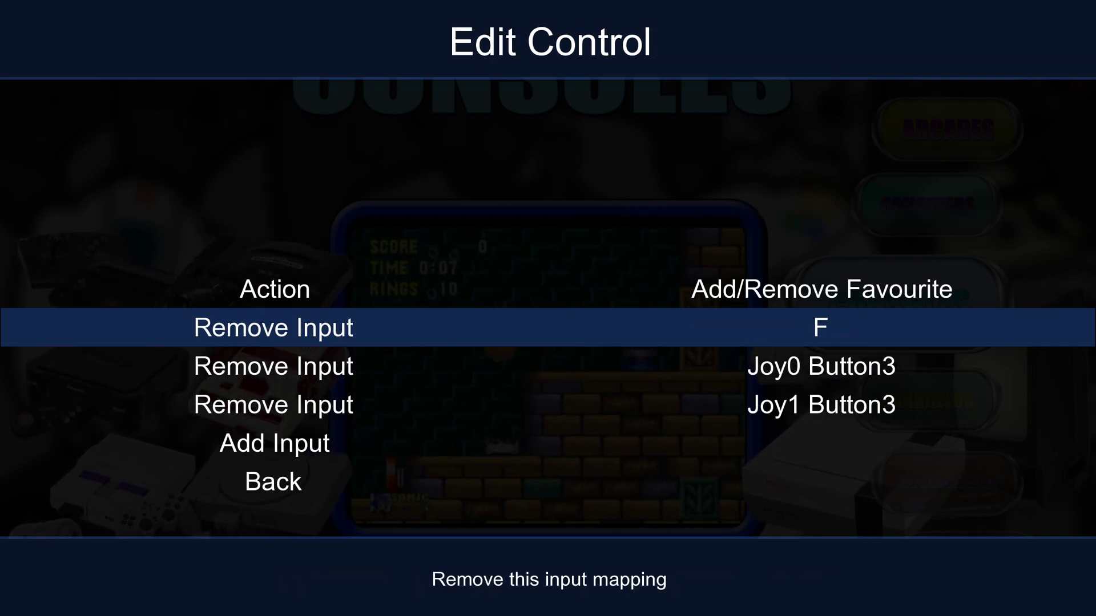
key("Down")
key("Down")
key("Down")
key("Down")
key("Return")
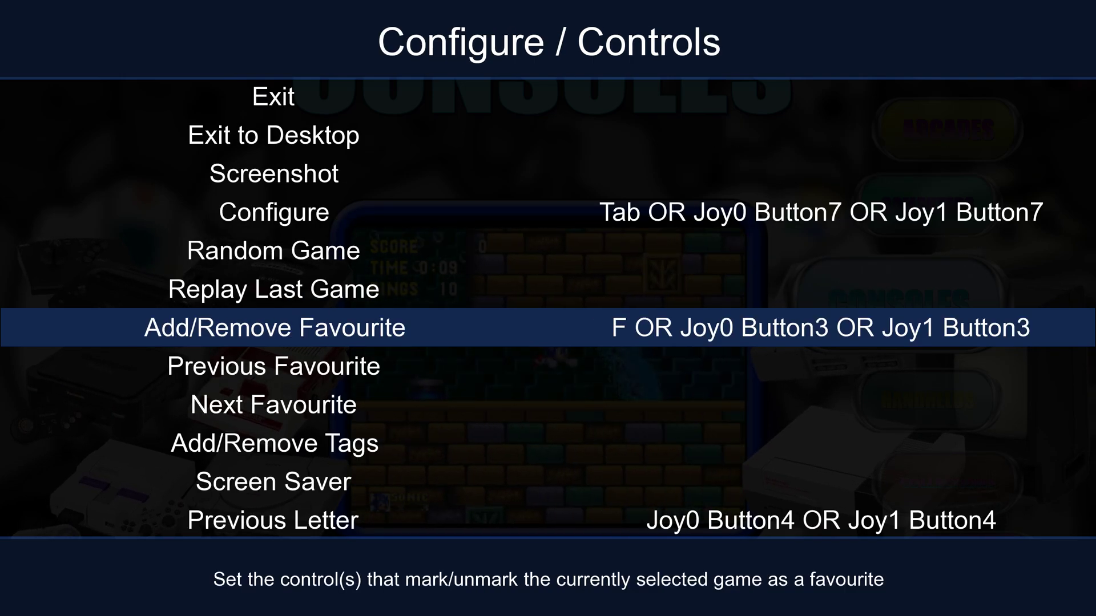
key("Escape")
key("Escape")
Browse backwards through the main menu categories, past Arcades, All Games and Collections, around to Consoles
key("Up")
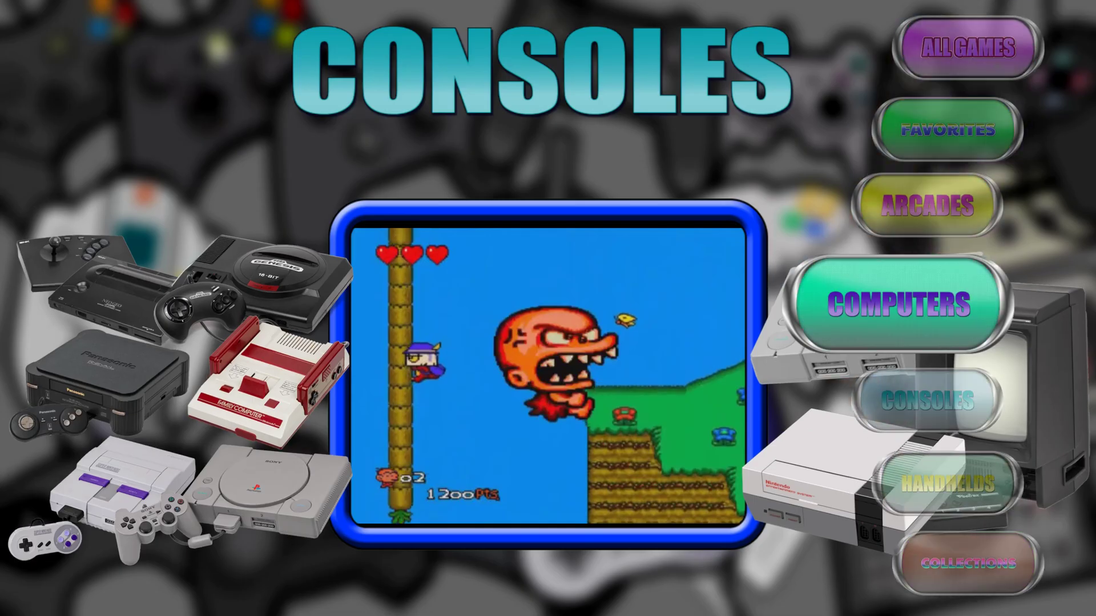
key("Up")
key("Up")
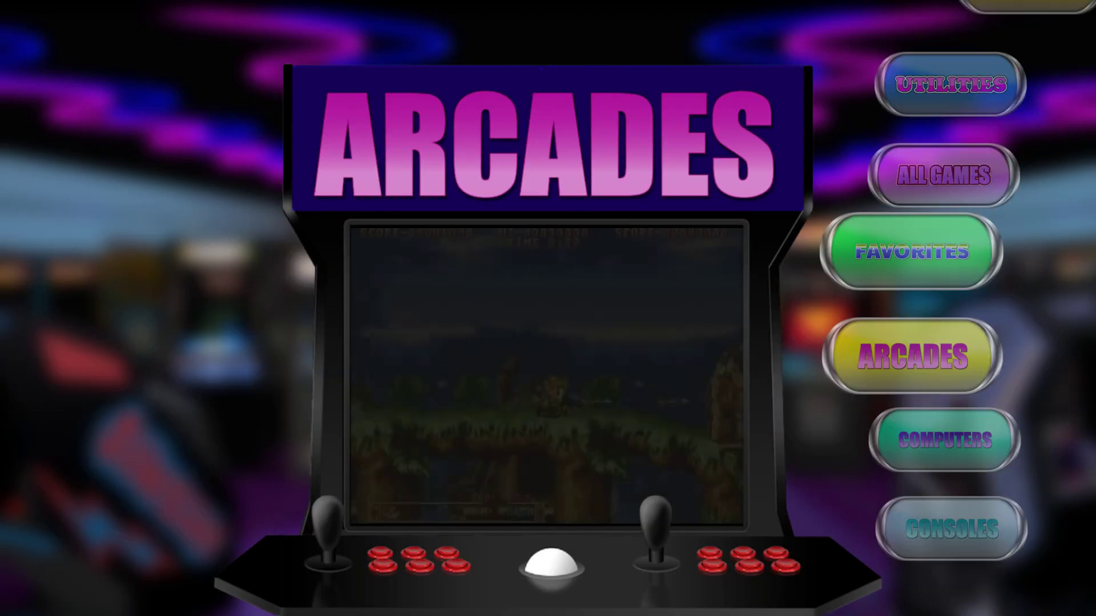
key("Up")
key("Up")
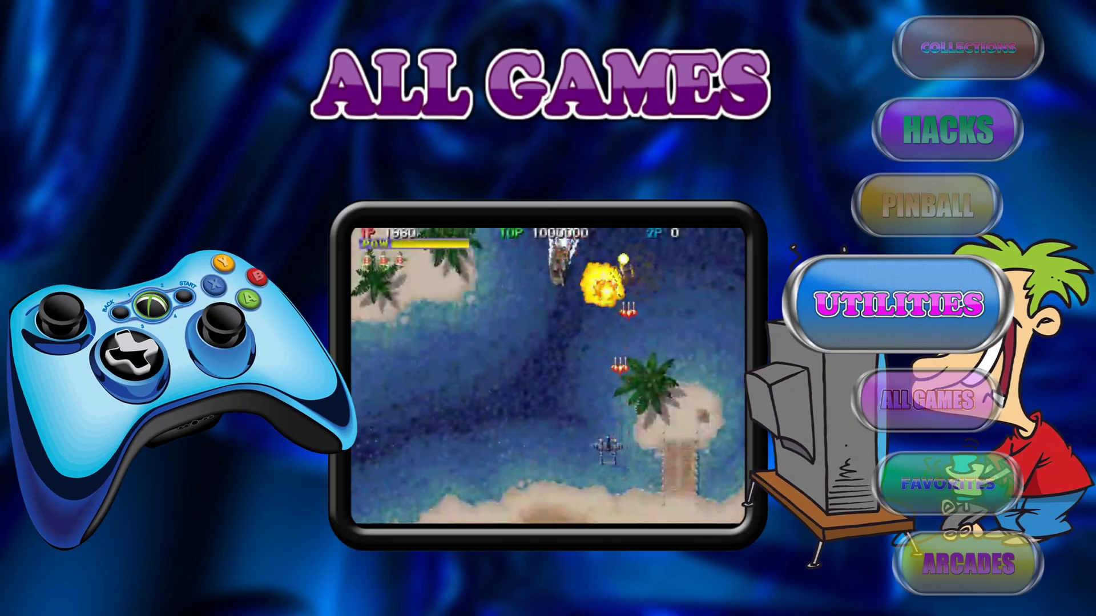
key("Up")
key("Up")
key("Up")
key("Up")
key("Up")
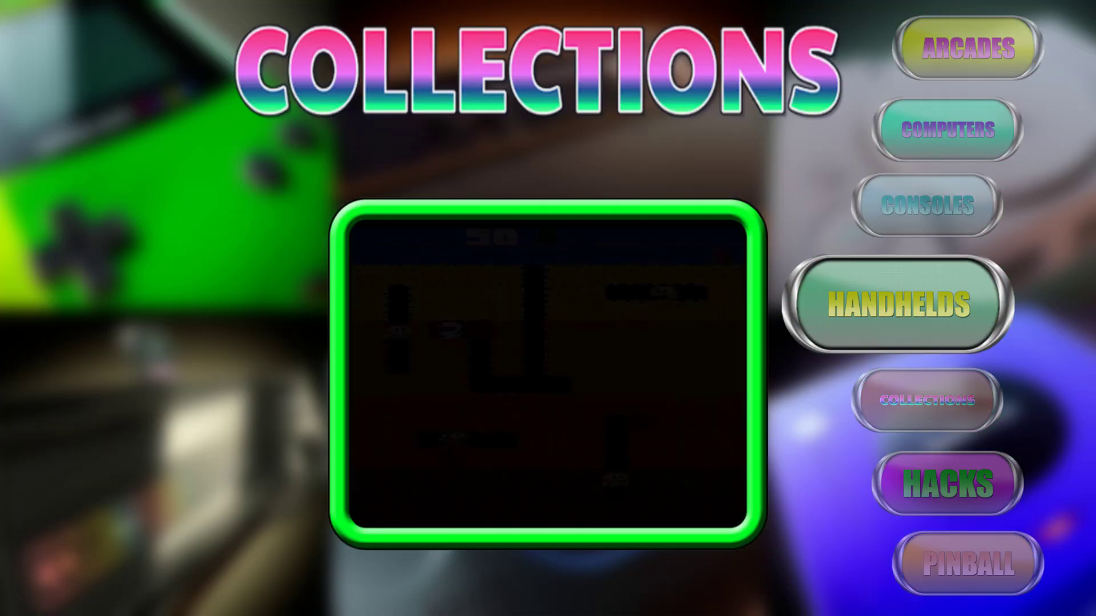
View the Mega-CD game list under Consoles and return to the main menu
key("Return")
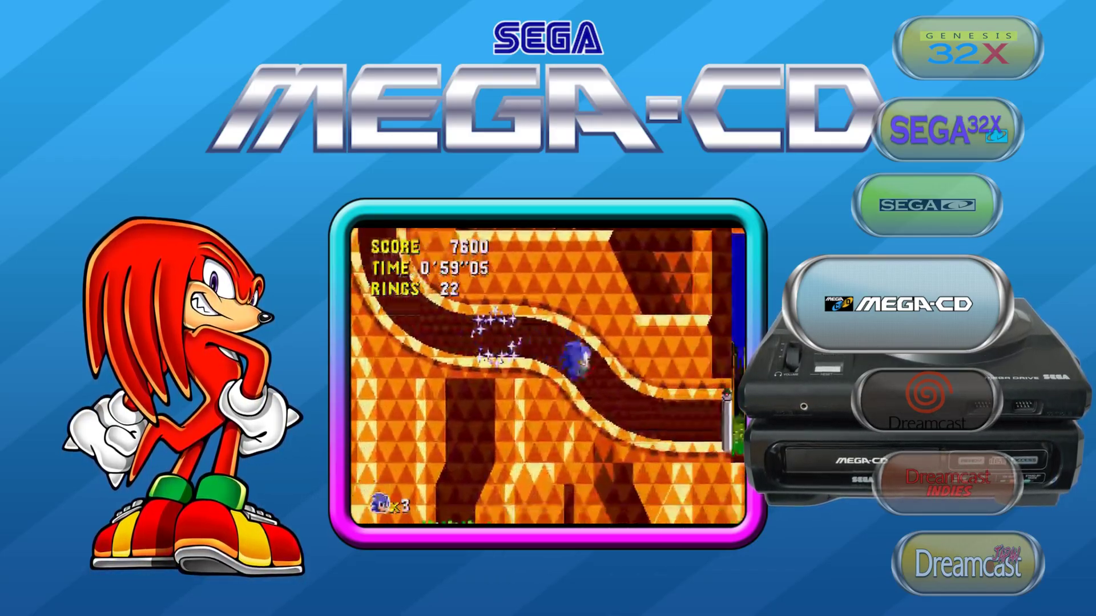
key("Return")
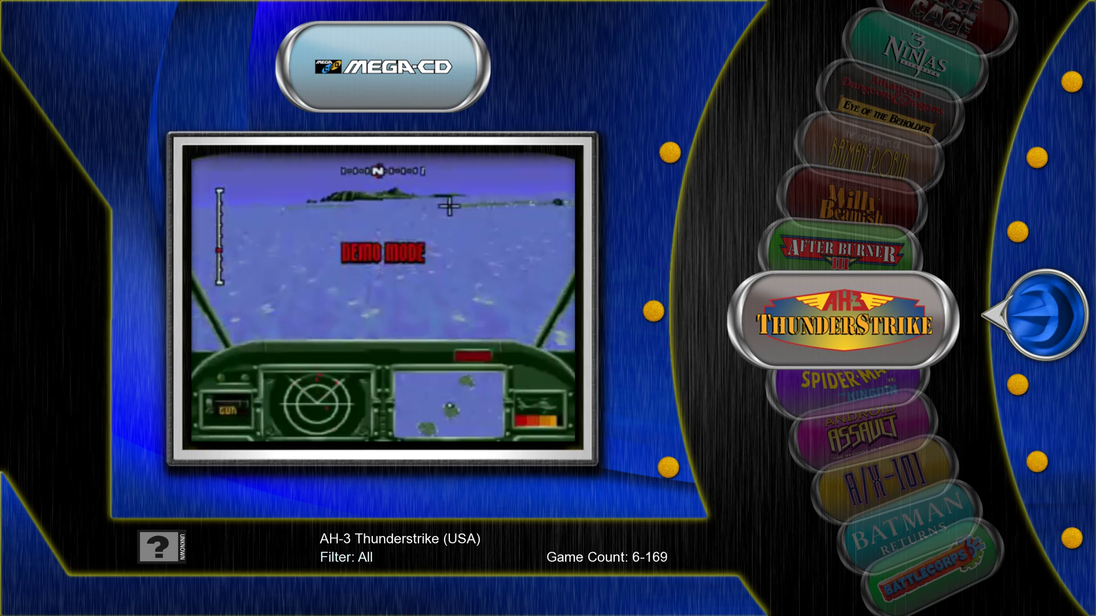
key("Escape")
key("Escape")
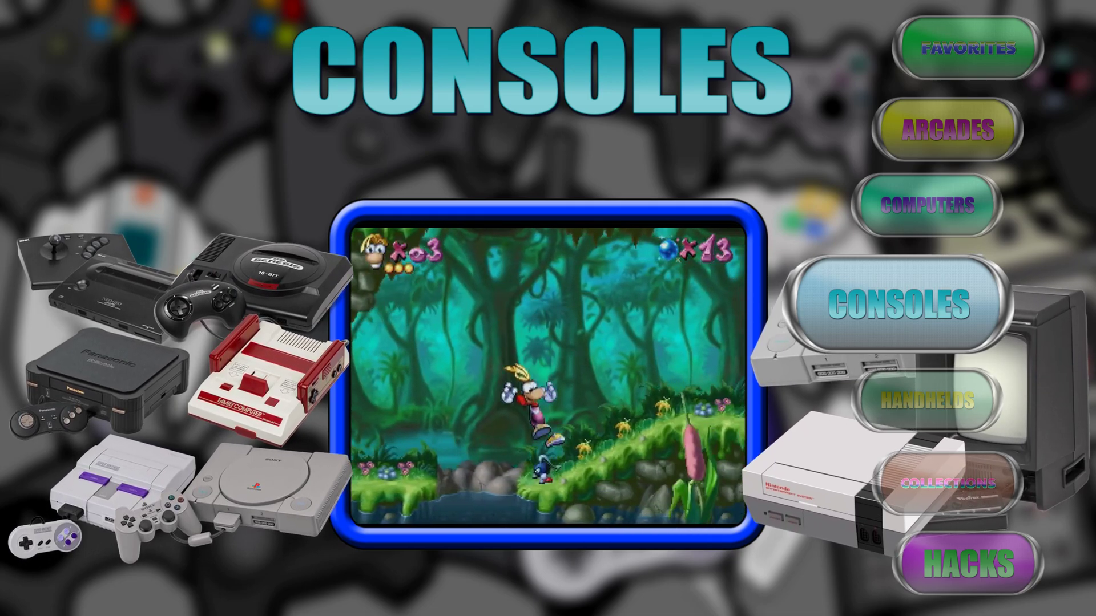
Browse forward through the main menu categories from Consoles past Hacks and Pinball to Utilities, and open Utilities
key("Down")
key("Down")
key("Down")
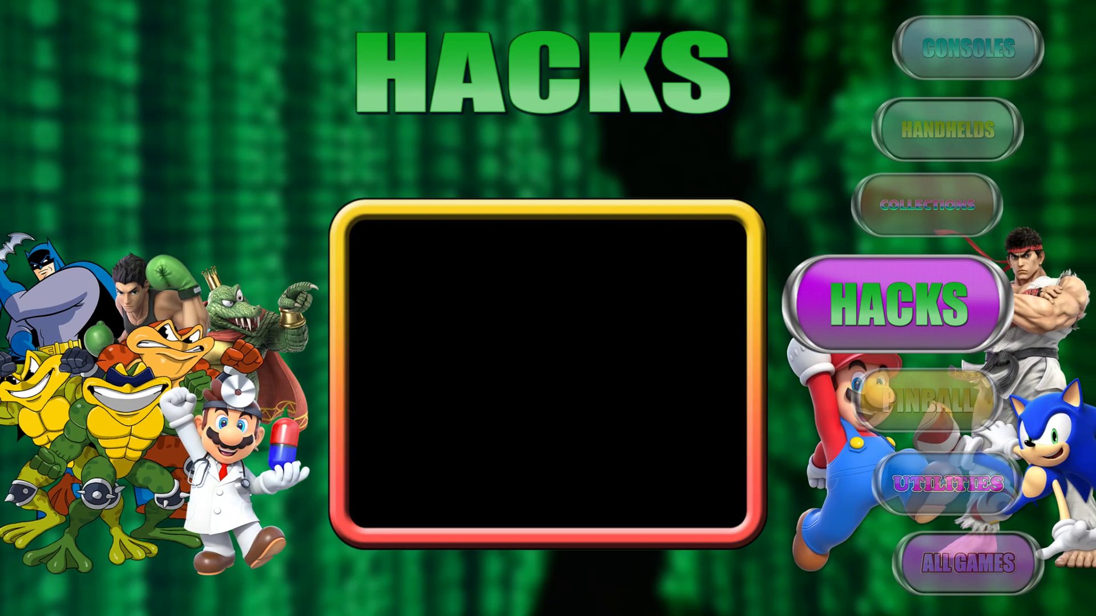
key("Down")
key("Down")
key("Return")
key("Down")
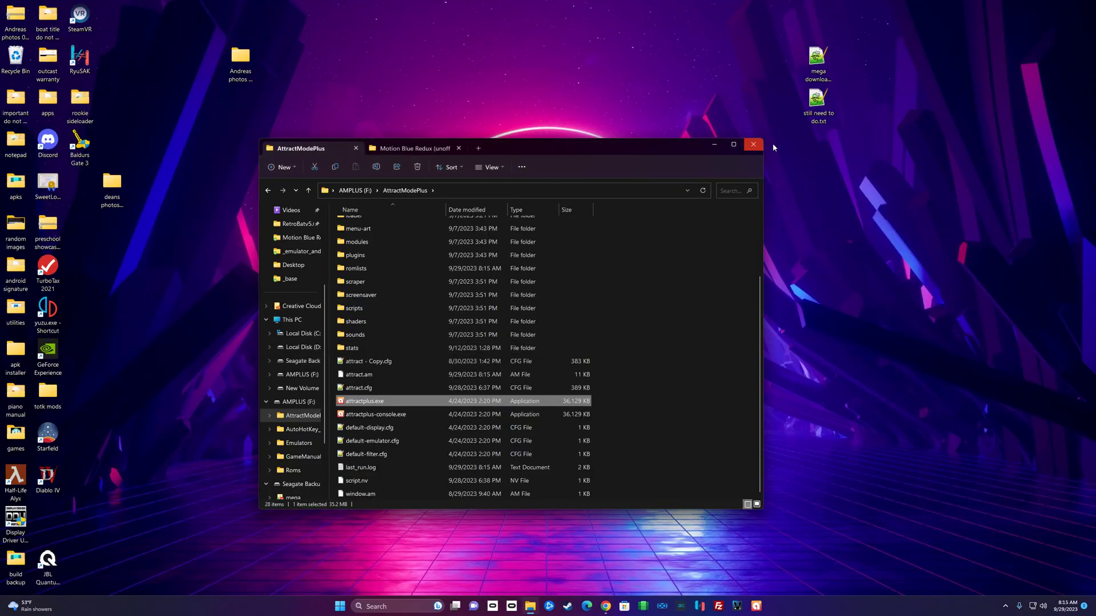
Switch back to Attract-Mode Plus, leave the Favorites game list and select Arcades in the main menu
left_click(755, 607)
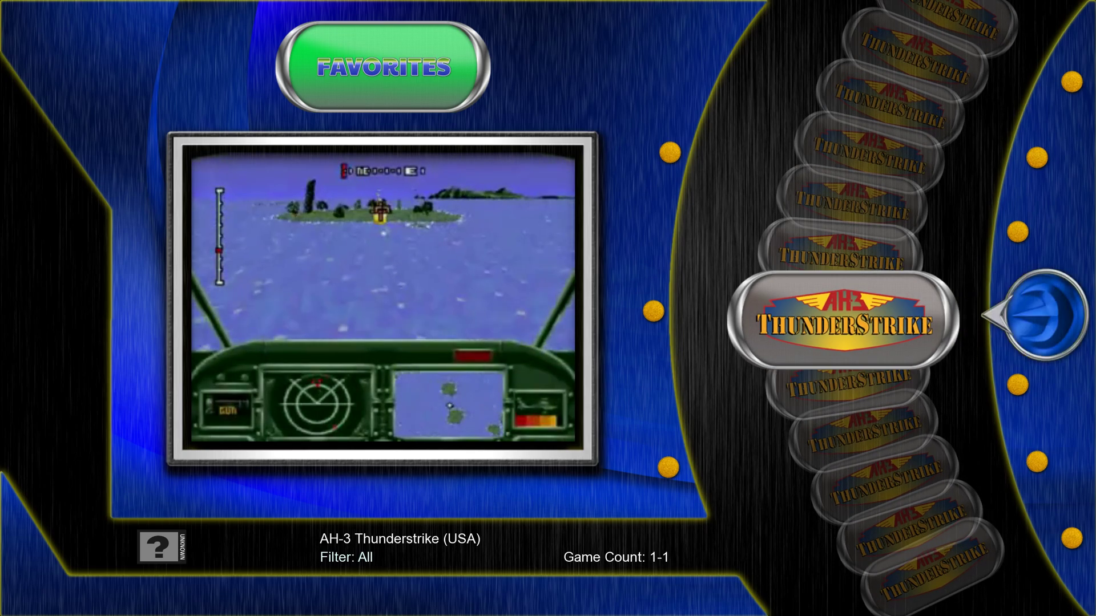
key("Escape")
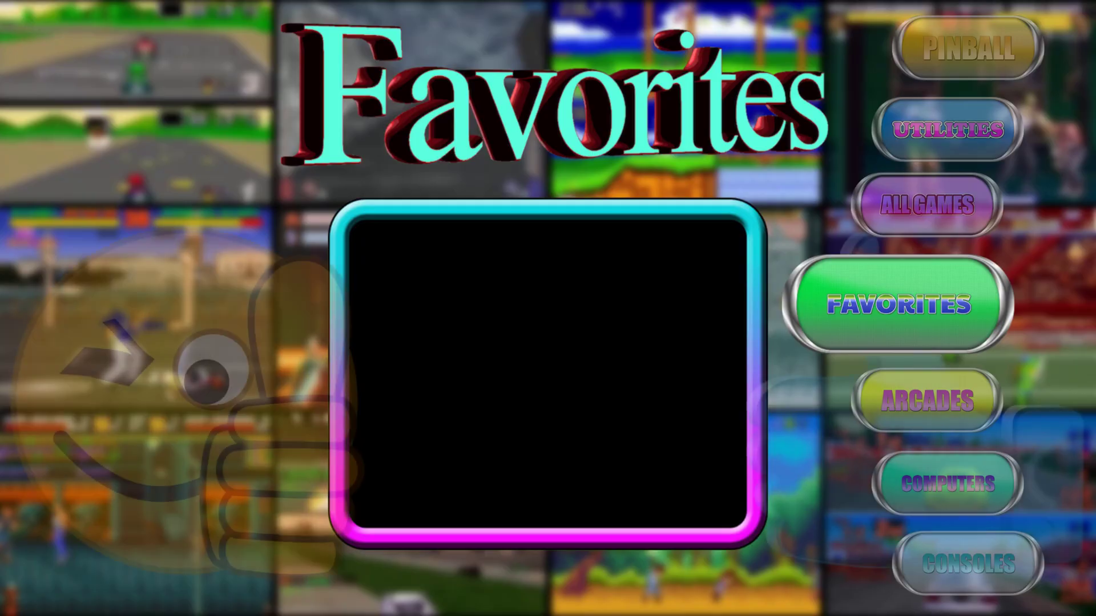
key("Down")
key("Down")
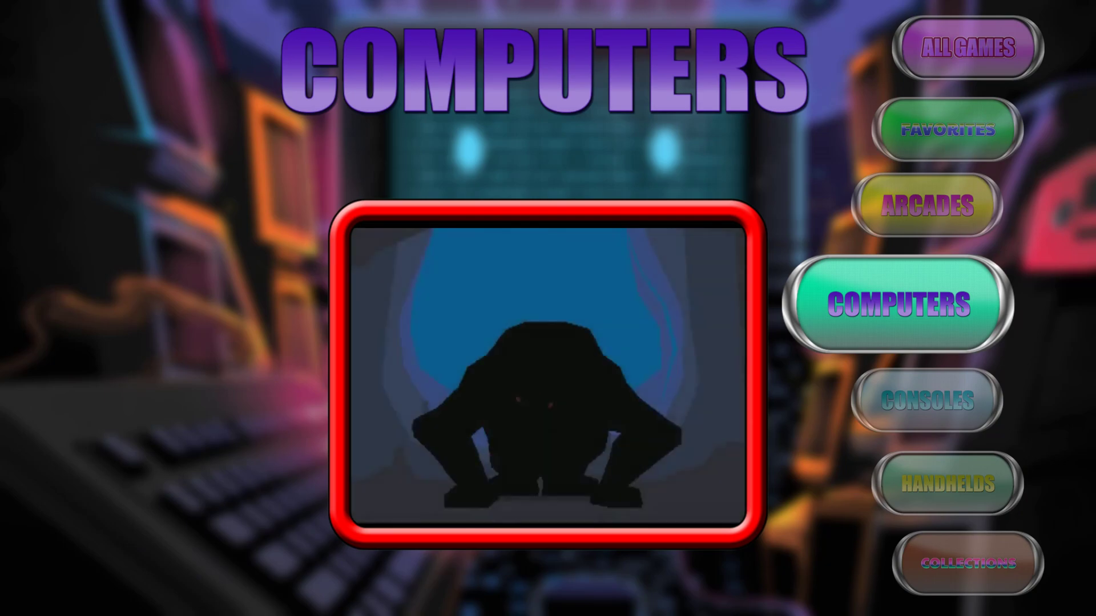
key("Up")
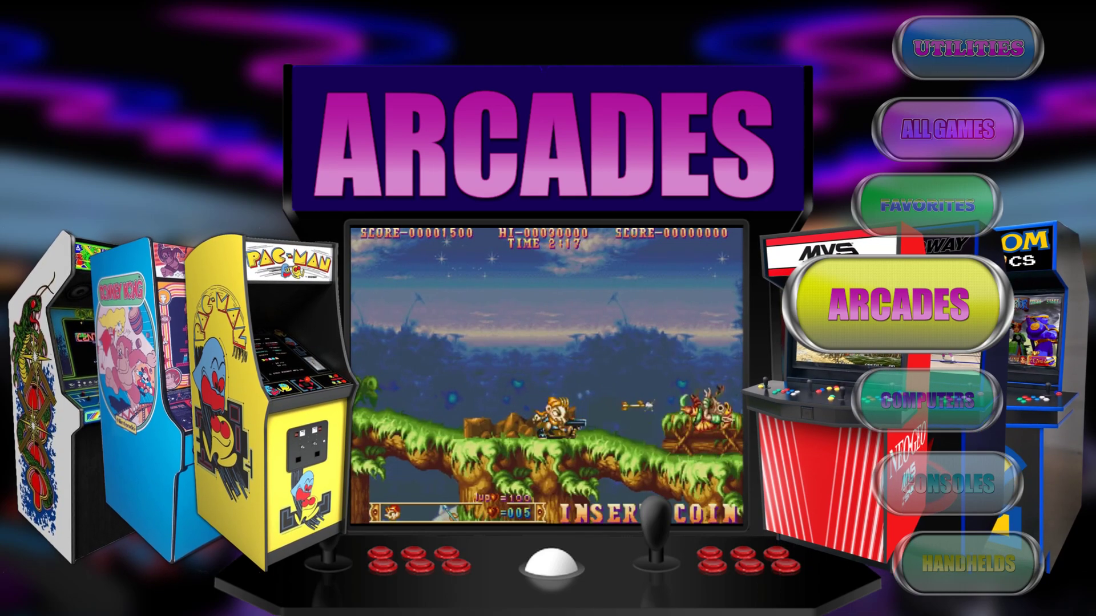
Open the layout configuration of the main menu theme and examine the first Global Options, such as Theme style
key("Tab")
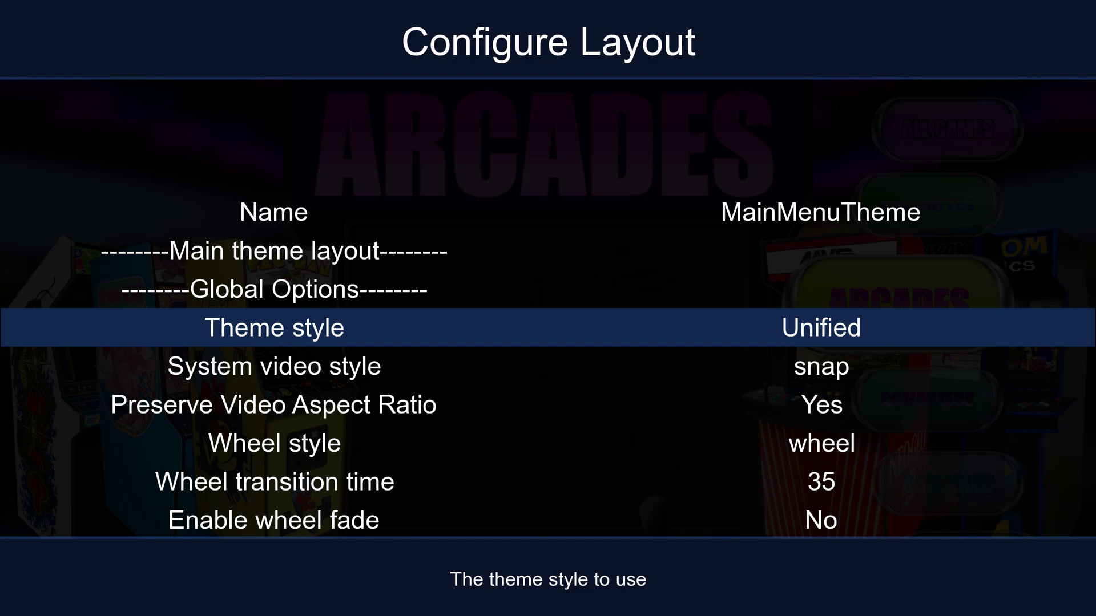
key("Down")
key("Down")
key("Up")
key("Up")
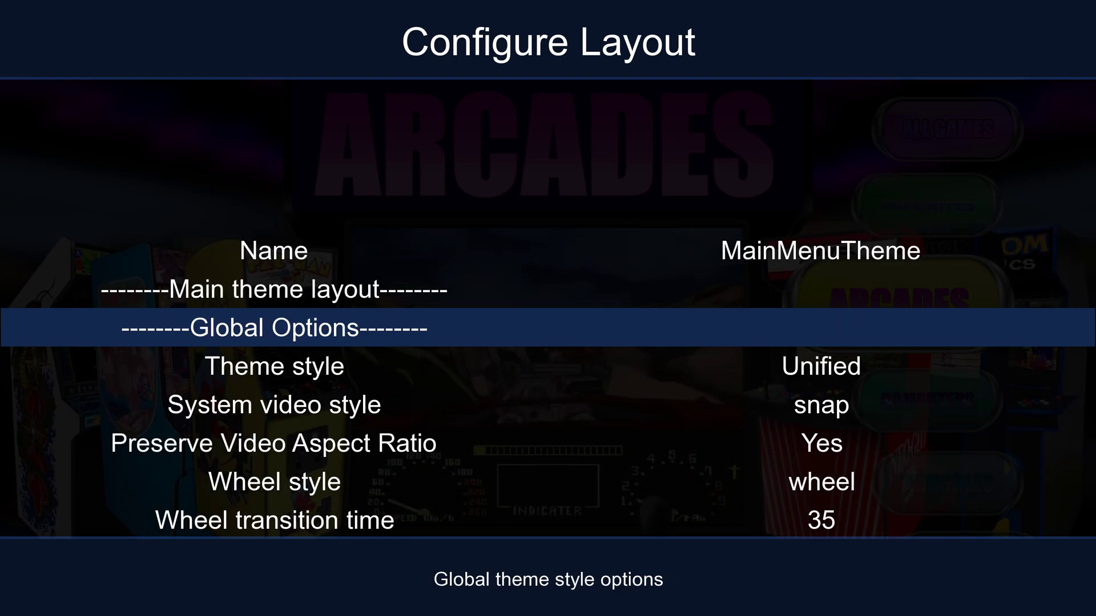
Look through the Global Options, including wheel, fan art and flyer settings, down to the Back2Basics theme options
key("Down")
key("Down")
key("Down")
key("Down")
key("Down")
key("Down")
key("Down")
key("Down")
key("Down")
key("Down")
key("Down")
key("Down")
key("Down")
key("Down")
key("Down")
key("Down")
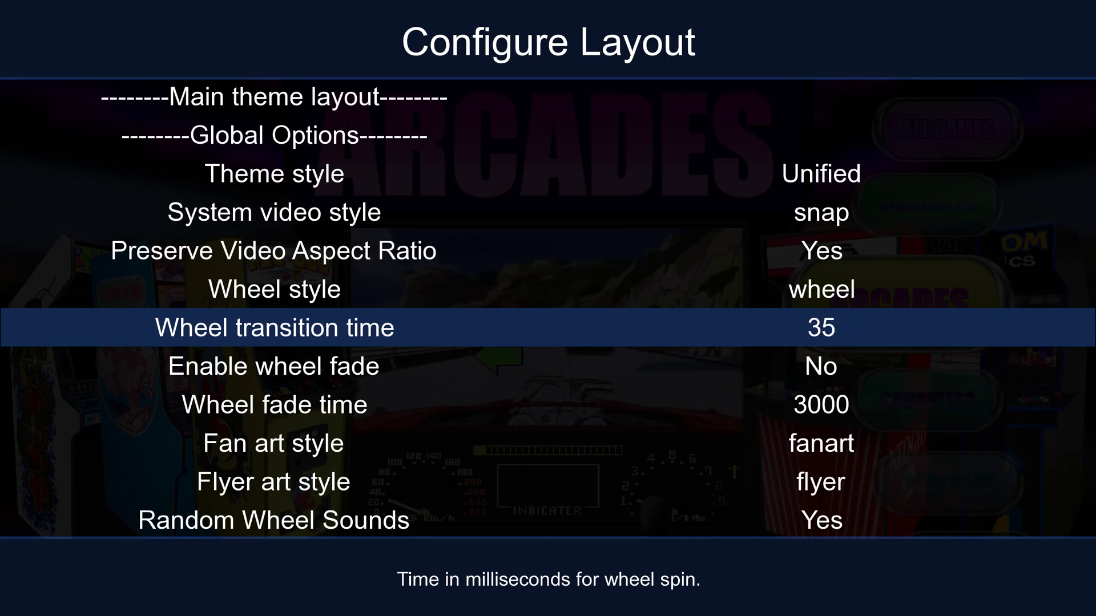
key("Up")
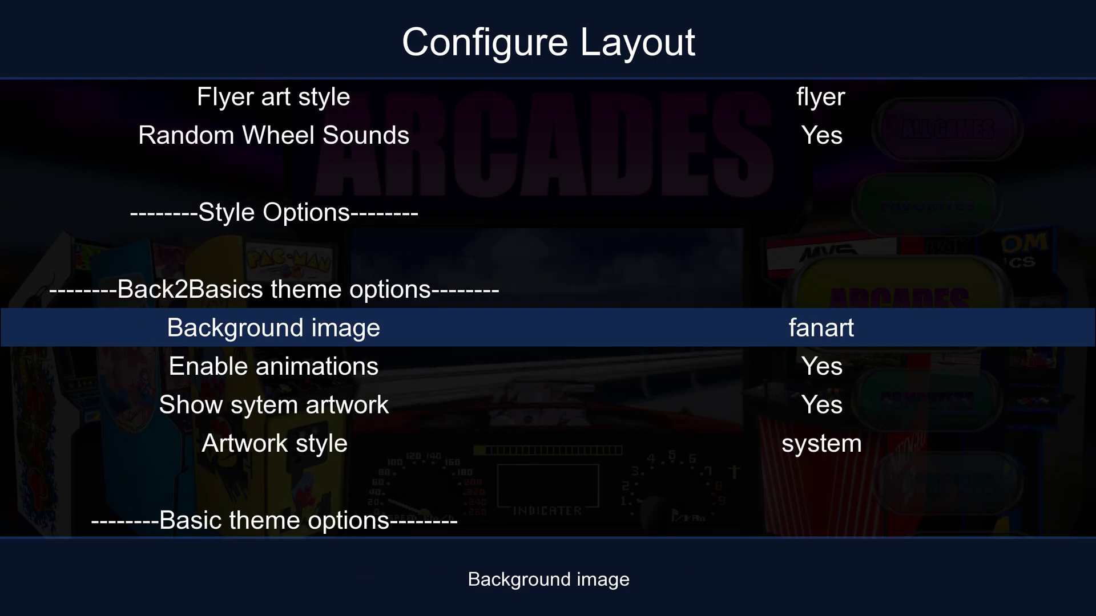
Review the layout settings beyond the Back2Basics background image, and go back up through the list without changing anything
key("Down")
key("Down")
key("Down")
key("Down")
key("Down")
key("Down")
key("Down")
key("Down")
key("Down")
key("Up")
key("Up")
key("Up")
key("Up")
key("Up")
key("Up")
key("Up")
key("Up")
key("Up")
key("Up")
key("Up")
key("Up")
key("Up")
key("Up")
key("Up")
key("Up")
key("Up")
key("Up")
key("Up")
key("Up")
key("Up")
key("Up")
key("Up")
key("Up")
key("Up")
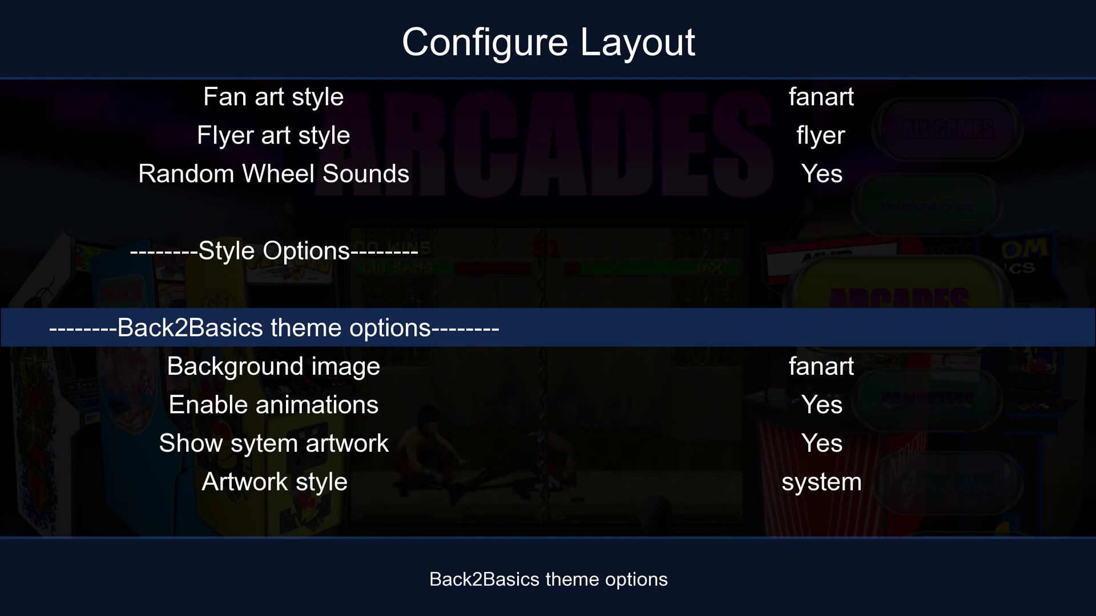